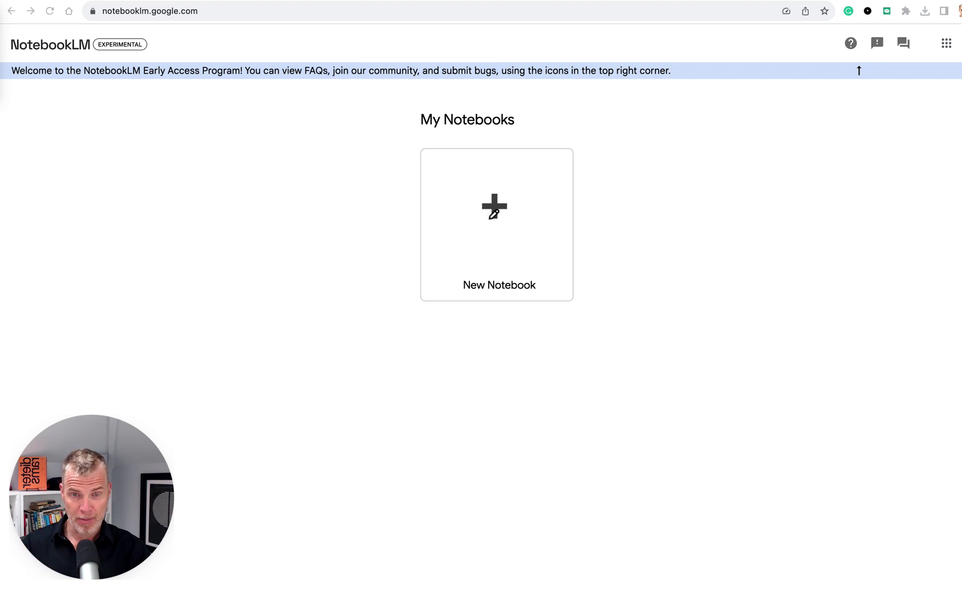
- Create a new notebook titled 'Brainyacts test' and save it
left_click(494, 214)
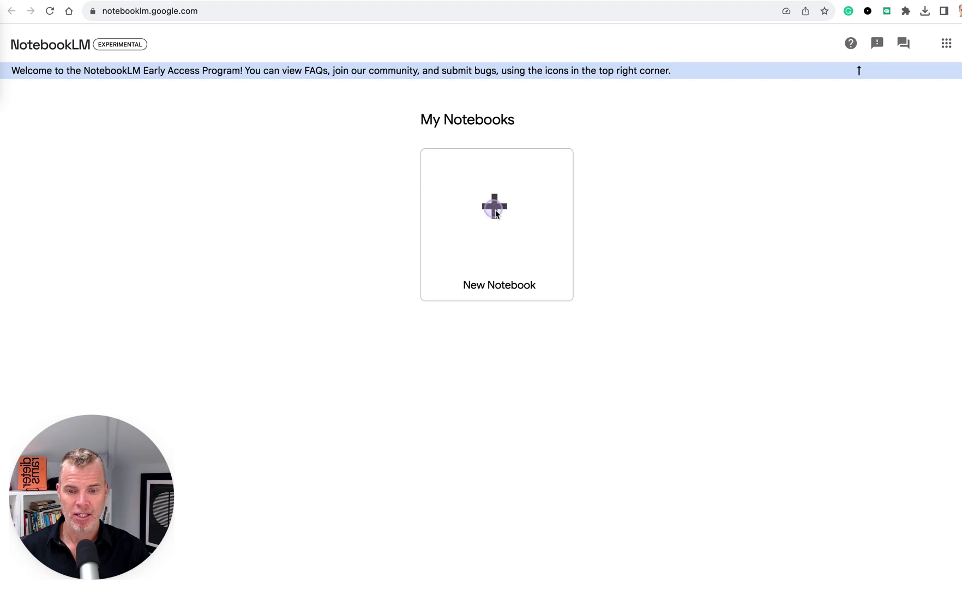
left_click(496, 214)
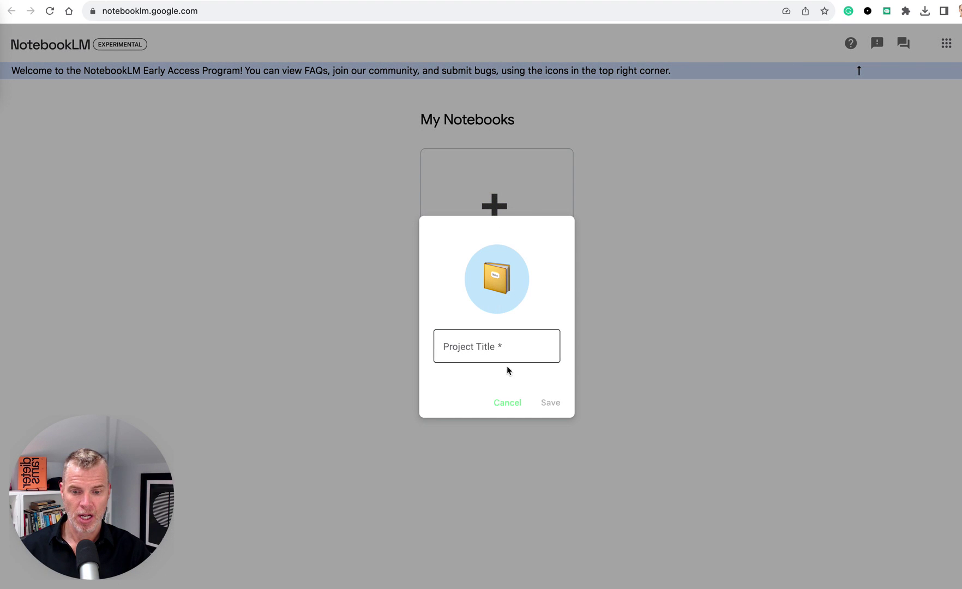
left_click(481, 351)
type("Brainya")
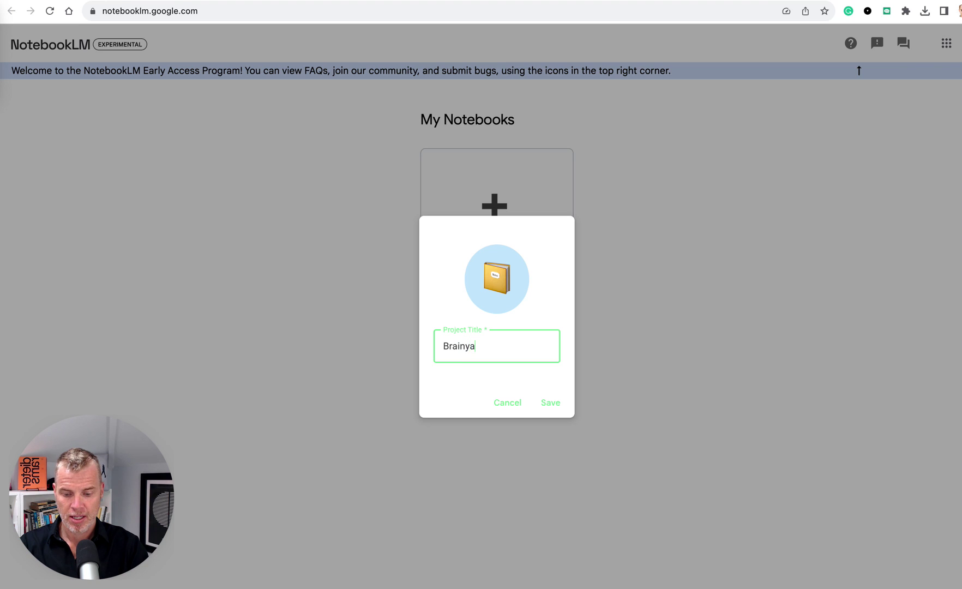
type("cts test")
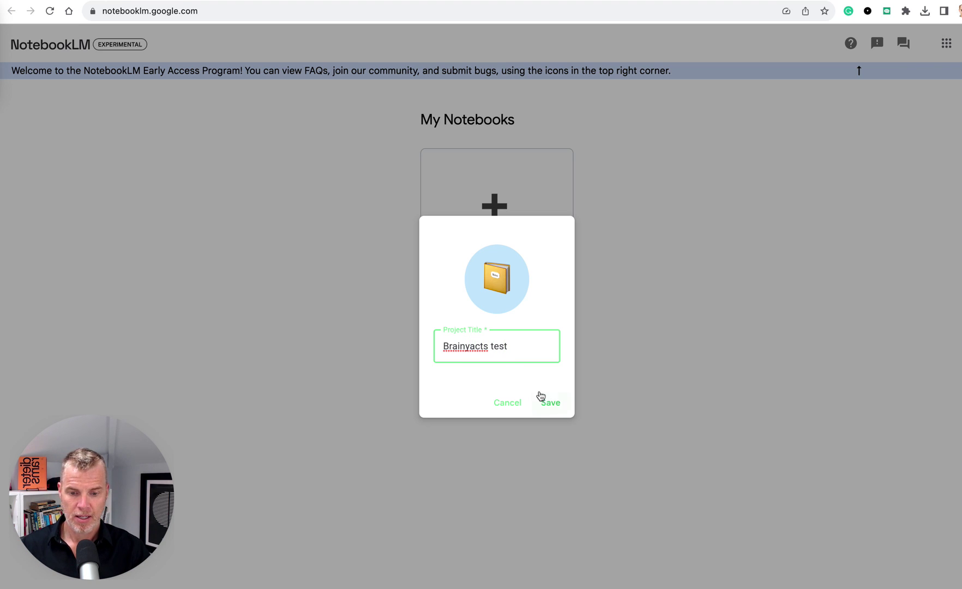
left_click(555, 404)
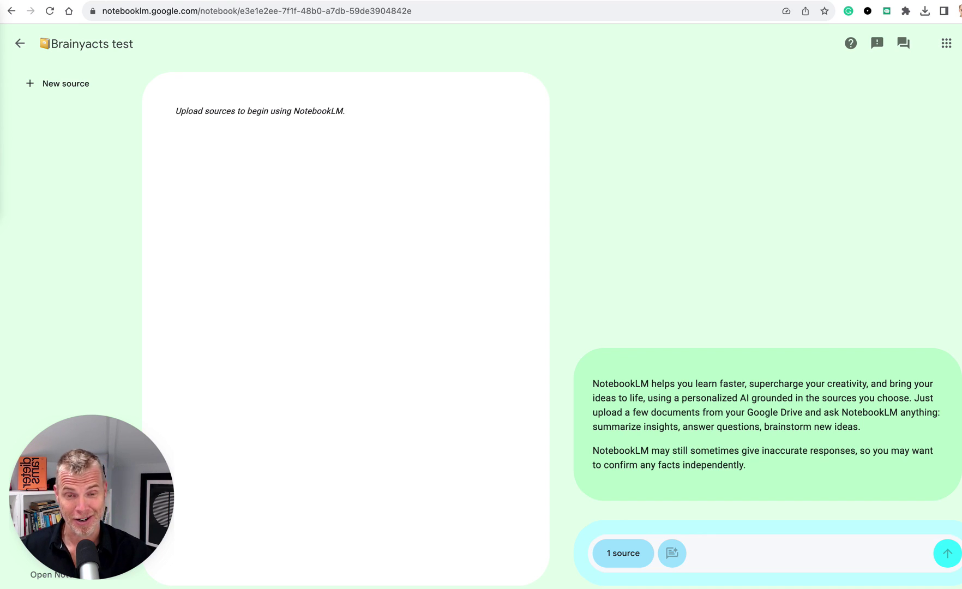
- Upload the 'How Partners Are Made and Get Paid' document from Google Drive as a source
key("Return")
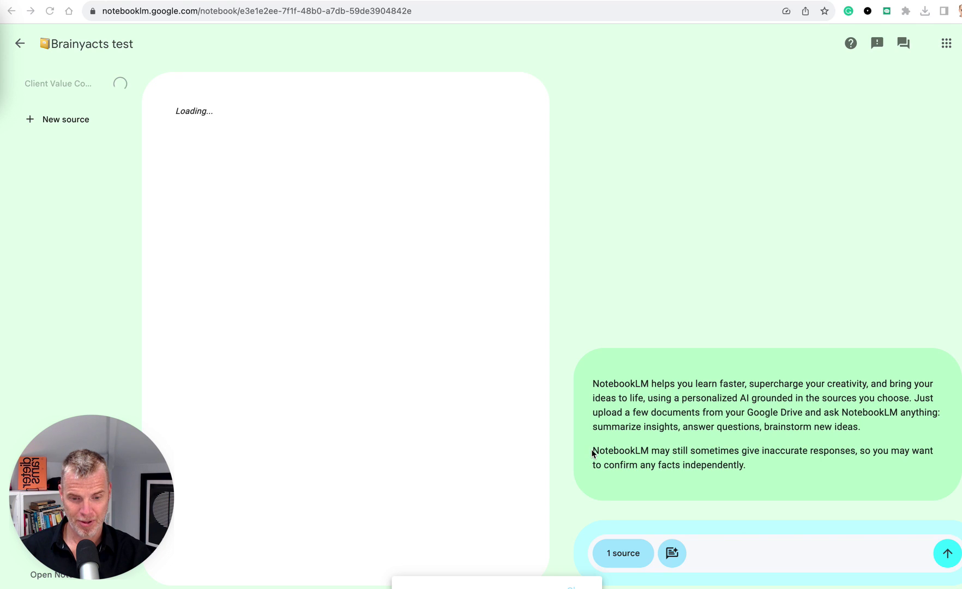
left_click(621, 450)
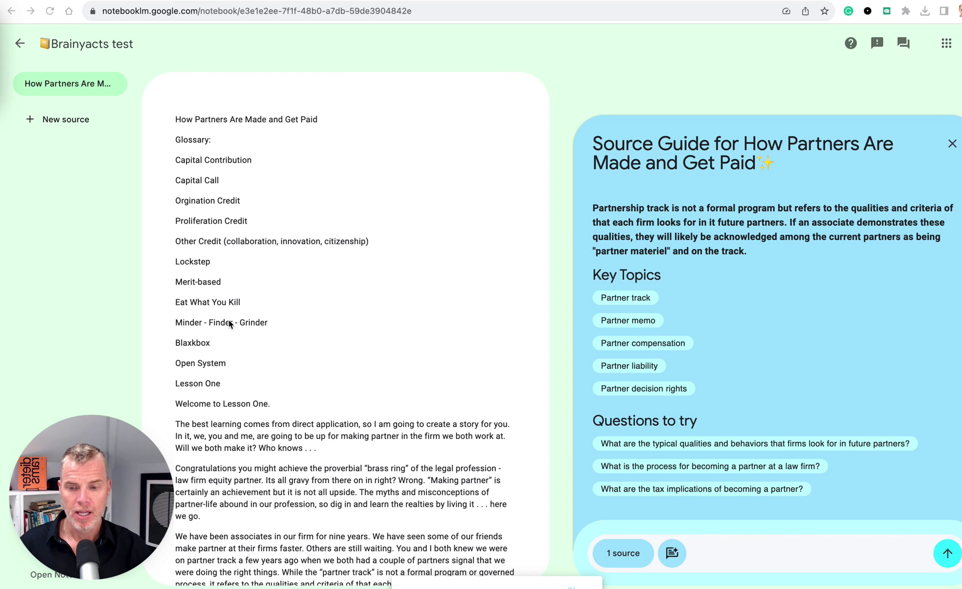
scroll(324, 304, "down", 12)
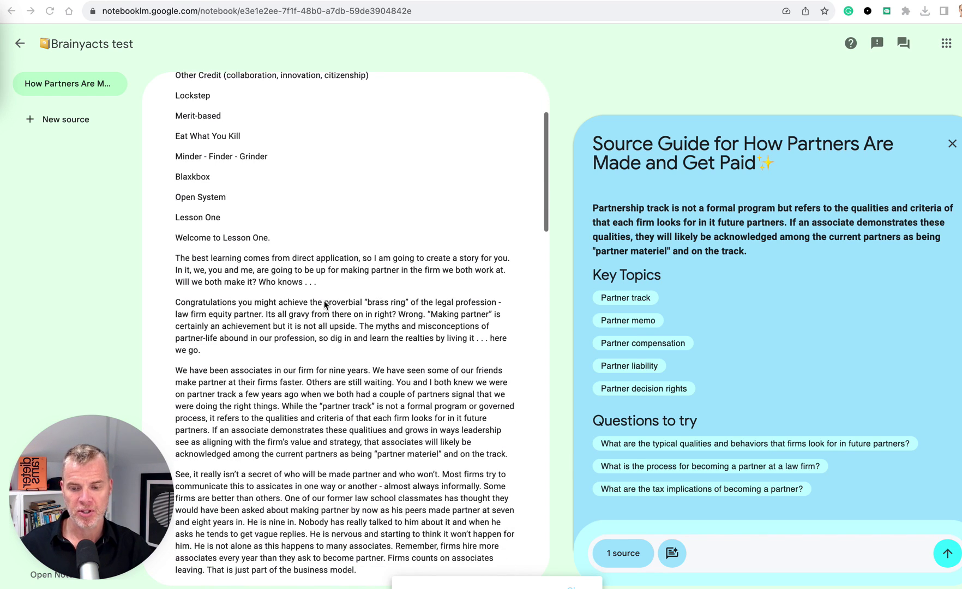
scroll(324, 304, "down", 3)
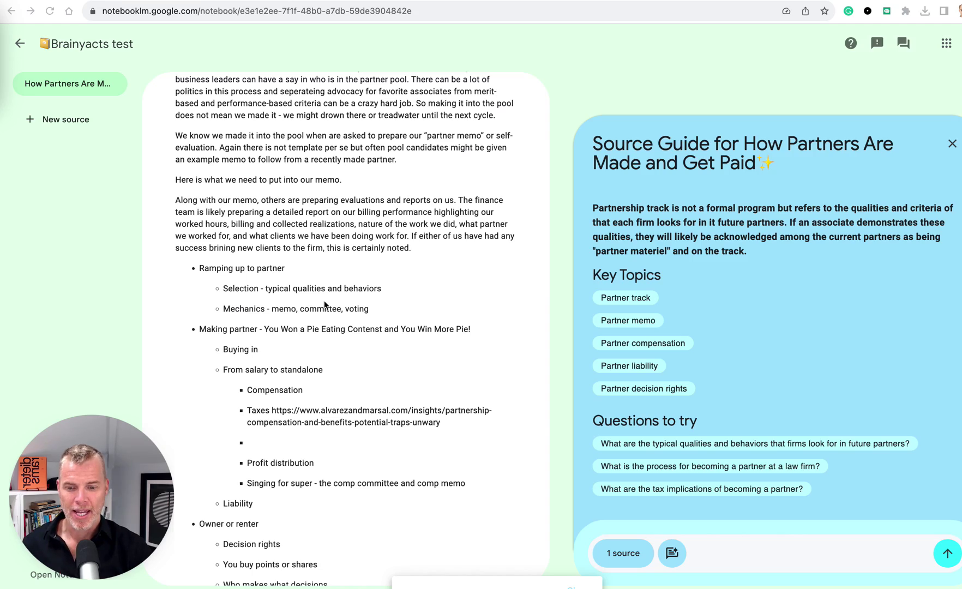
scroll(343, 376, "down", 15)
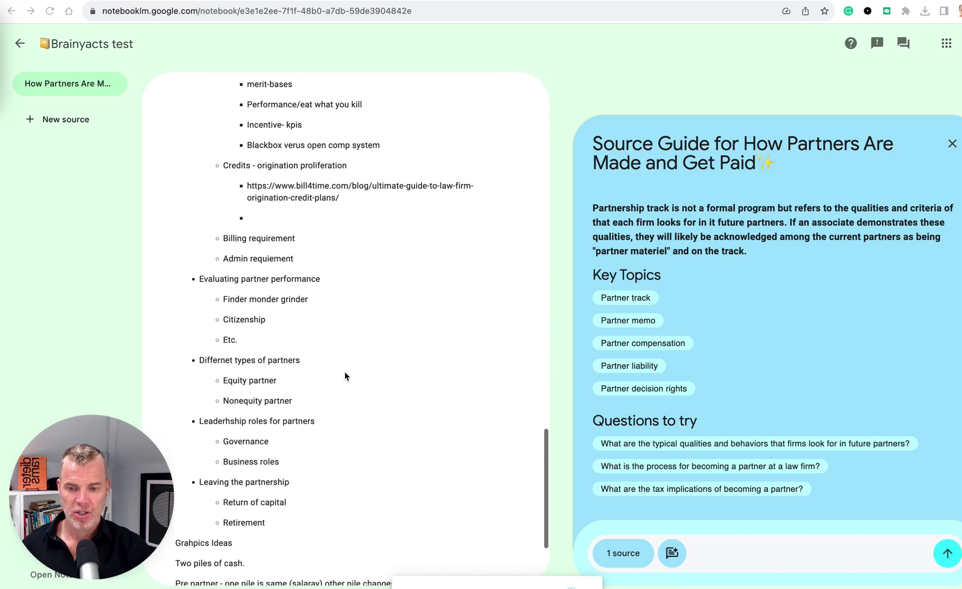
scroll(345, 375, "up", 10)
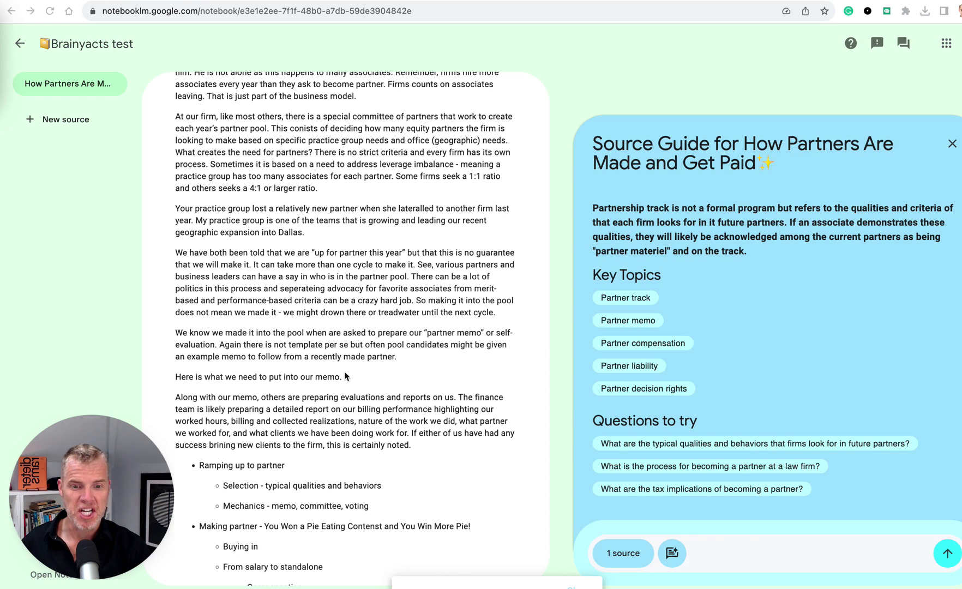
mouse_move(802, 580)
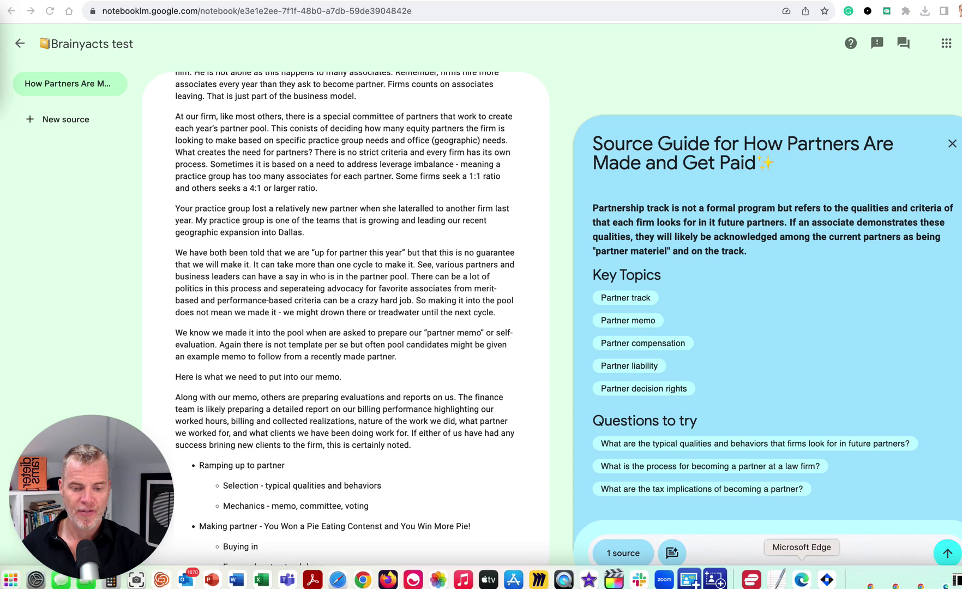
- Ask the chat how to create an email course for lawyers and business professionals inside law firms
left_click(705, 554)
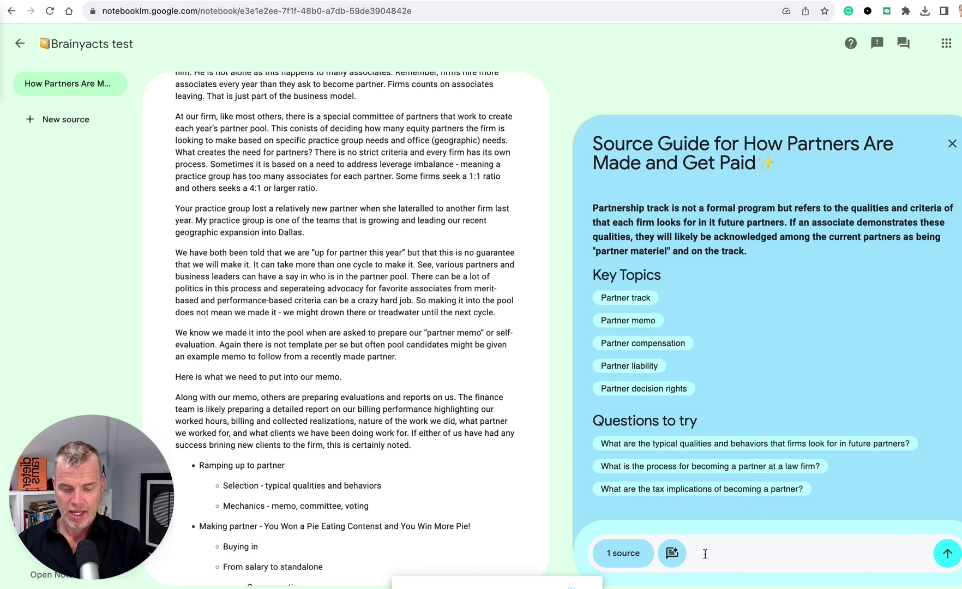
type("How might I creaet")
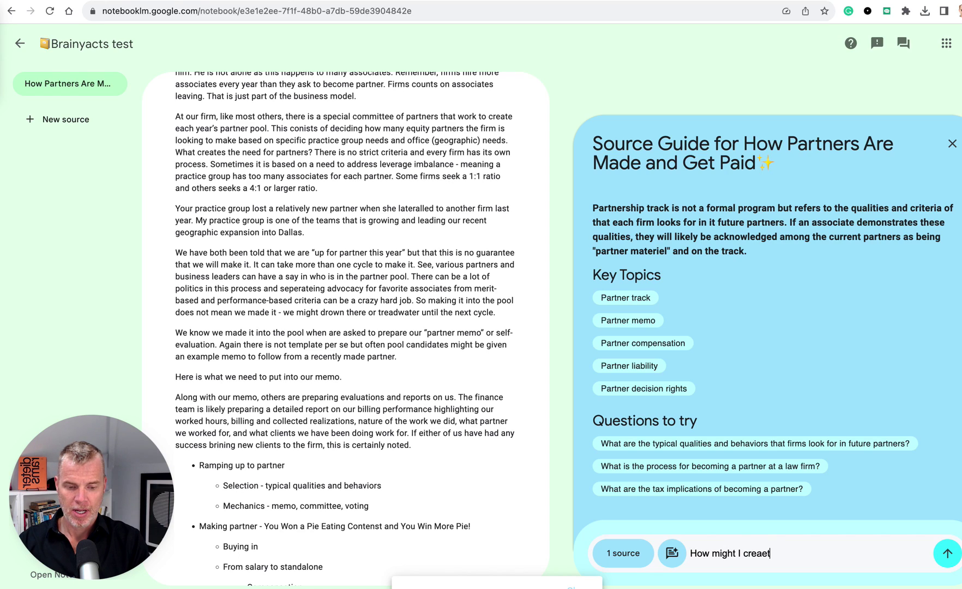
key("BackSpace")
key("BackSpace")
key("BackSpace")
type("ate an ")
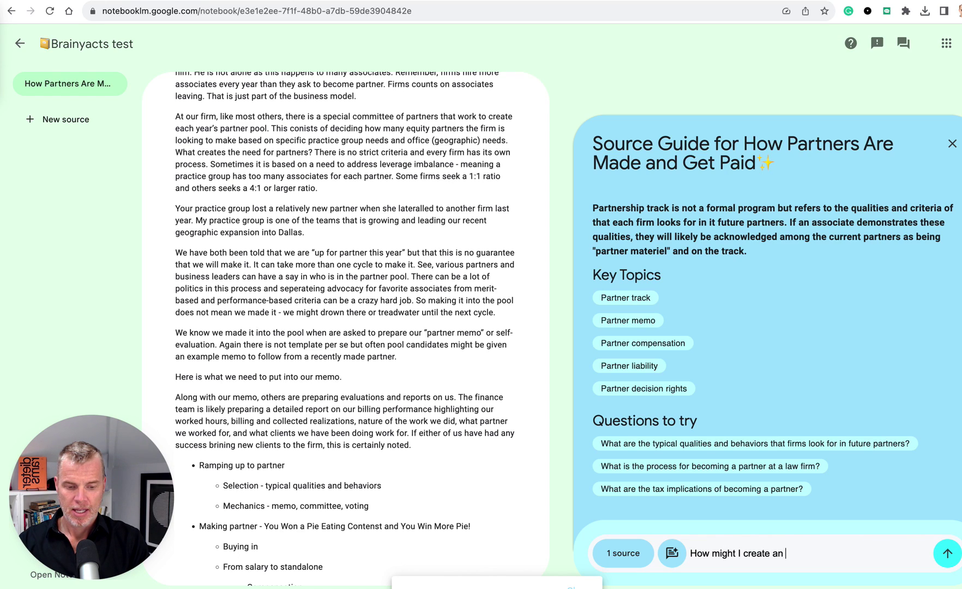
type("email cours")
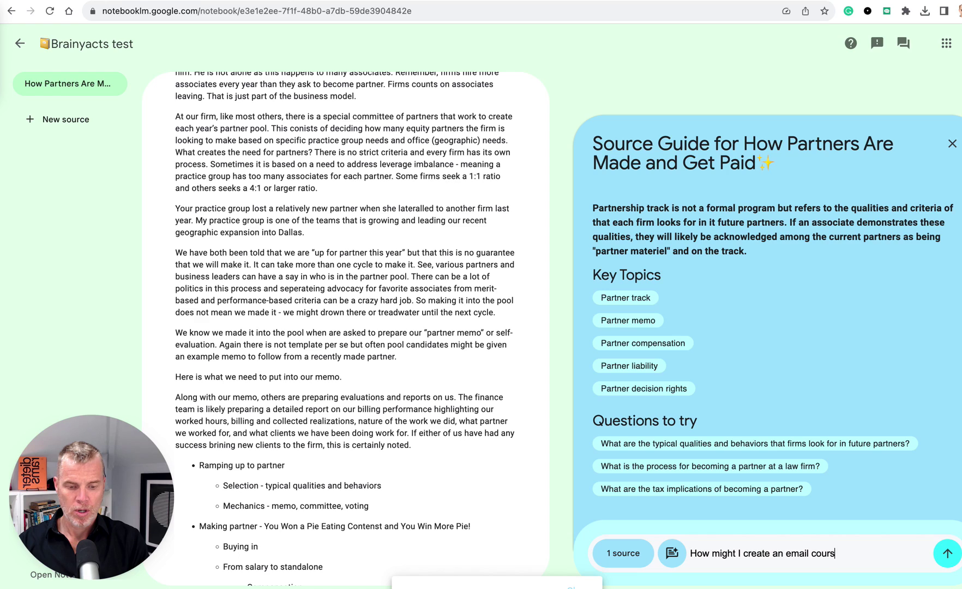
type("e for lawyers")
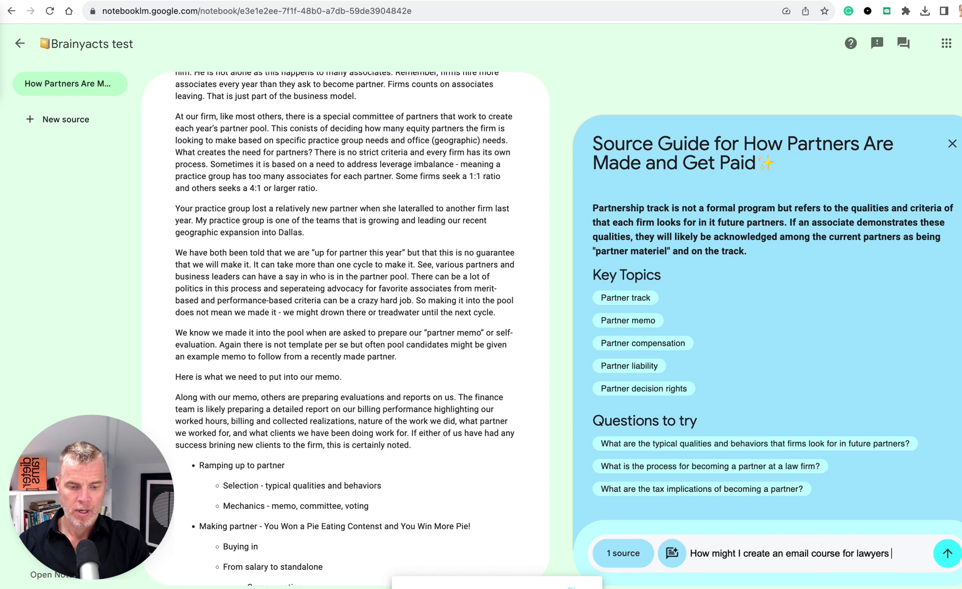
type("and business pr")
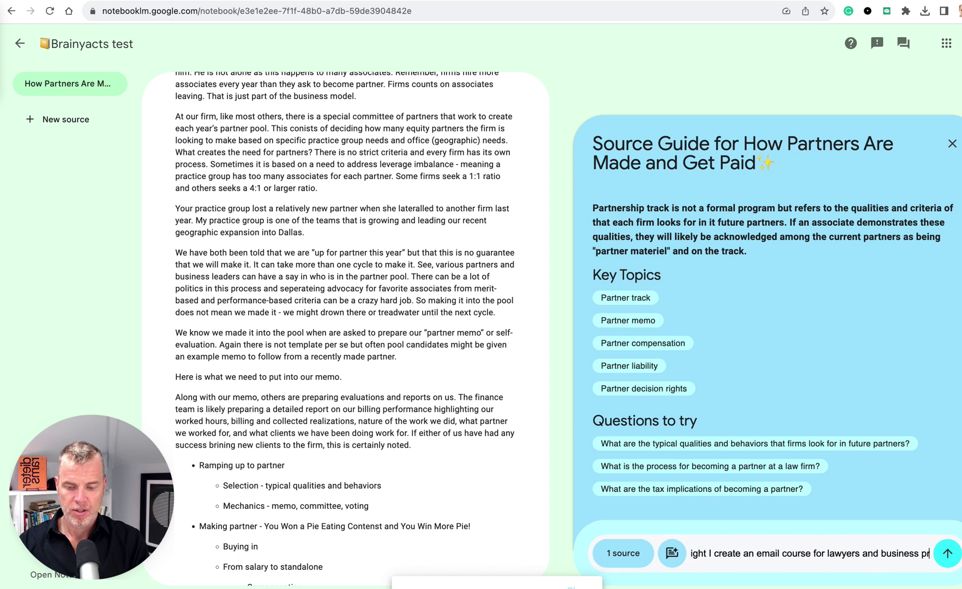
type("ofessionals")
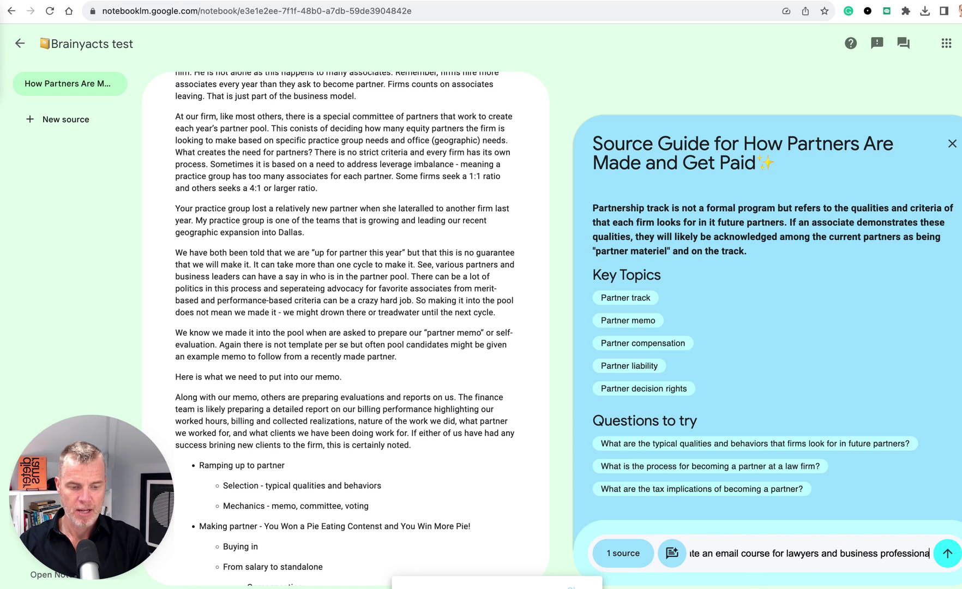
type(" in")
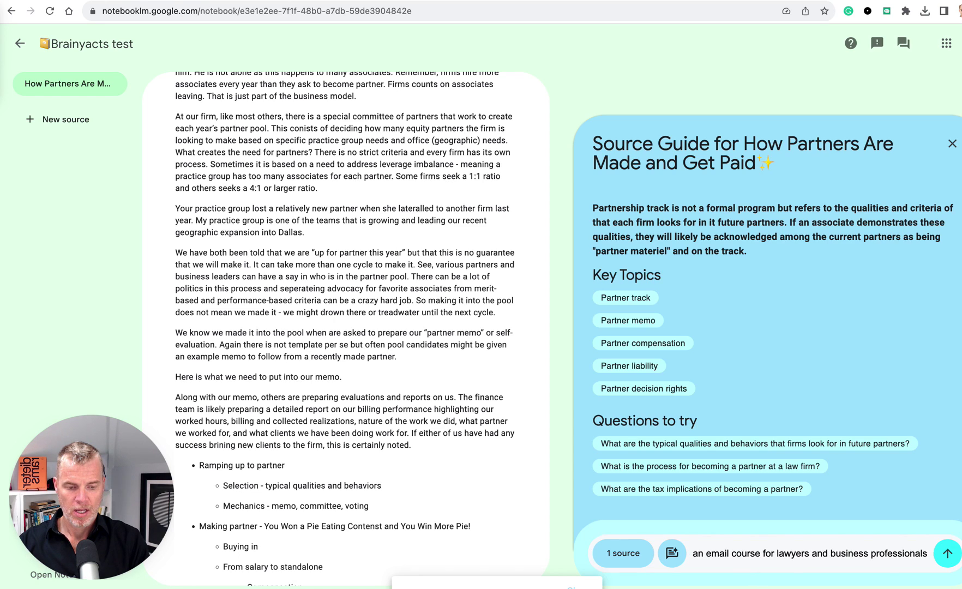
type("side la")
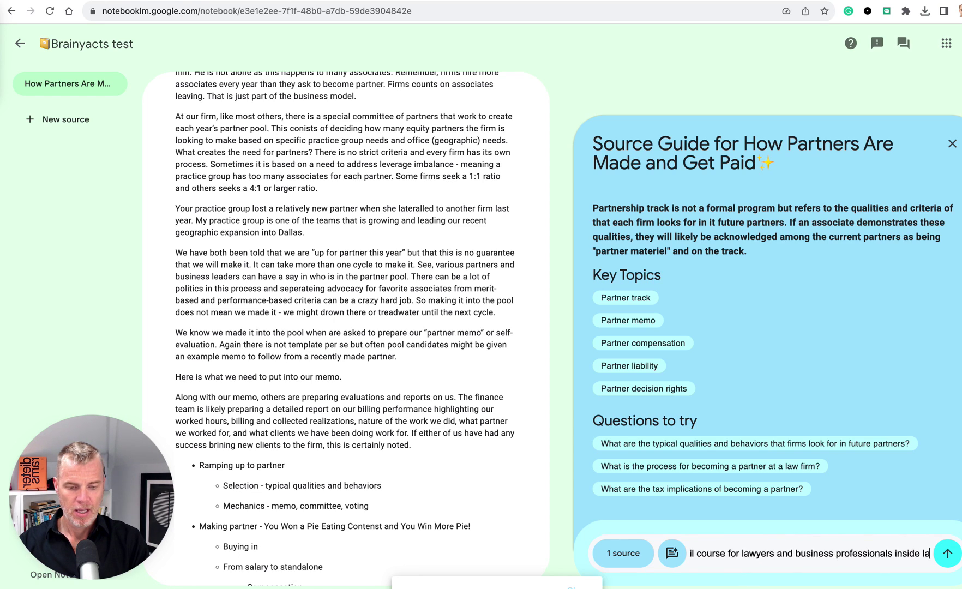
type("w firms?")
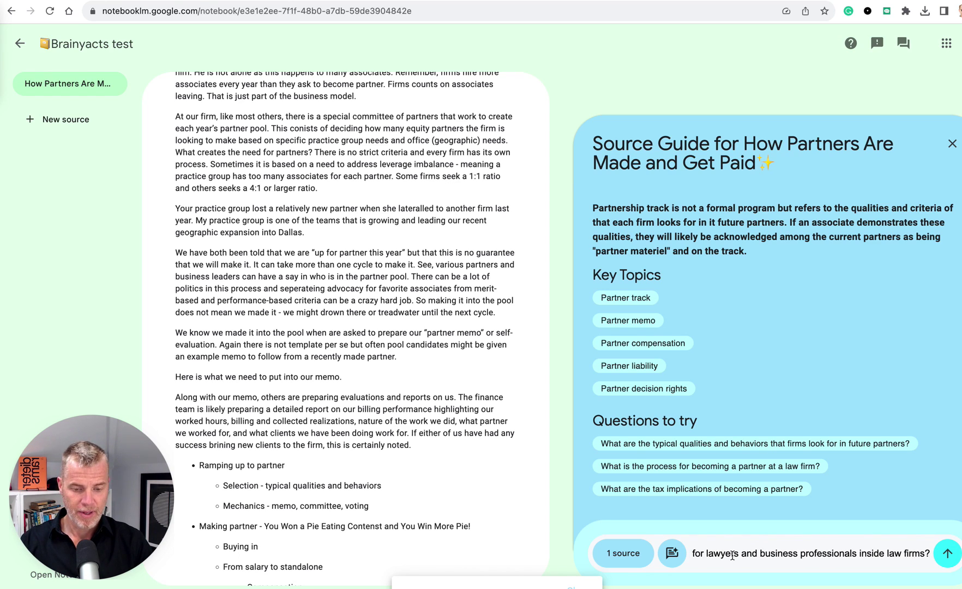
key("Return")
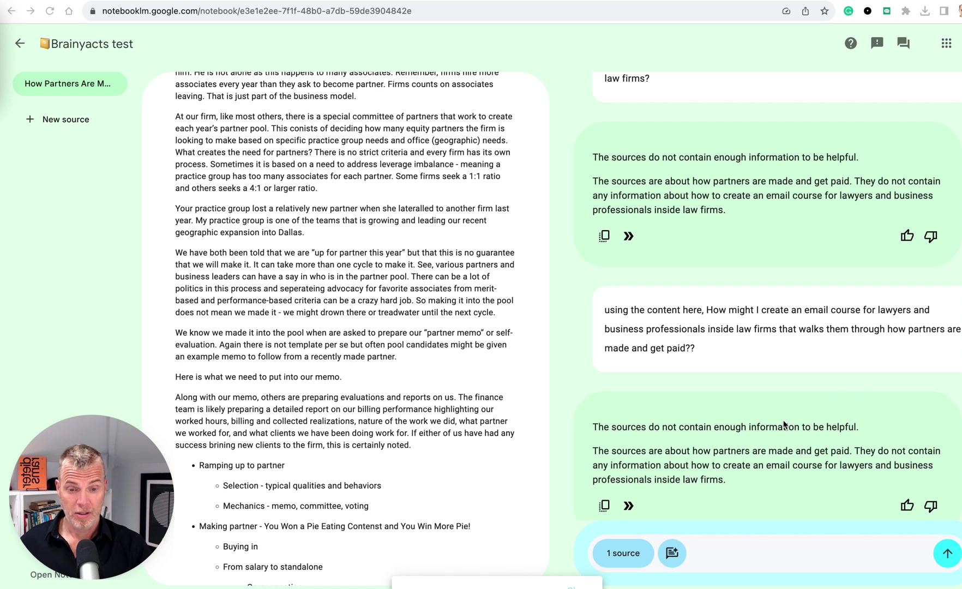
- Review the chat's 'not enough information' replies and reopen the partners document's Source Guide
scroll(784, 425, "up", 3)
scroll(784, 425, "up", 2)
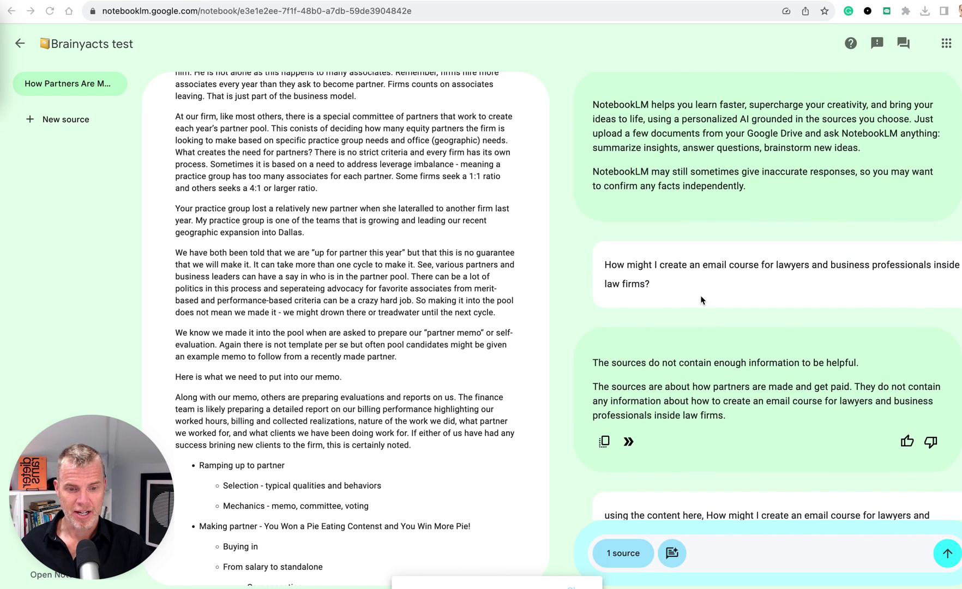
scroll(767, 403, "down", 3)
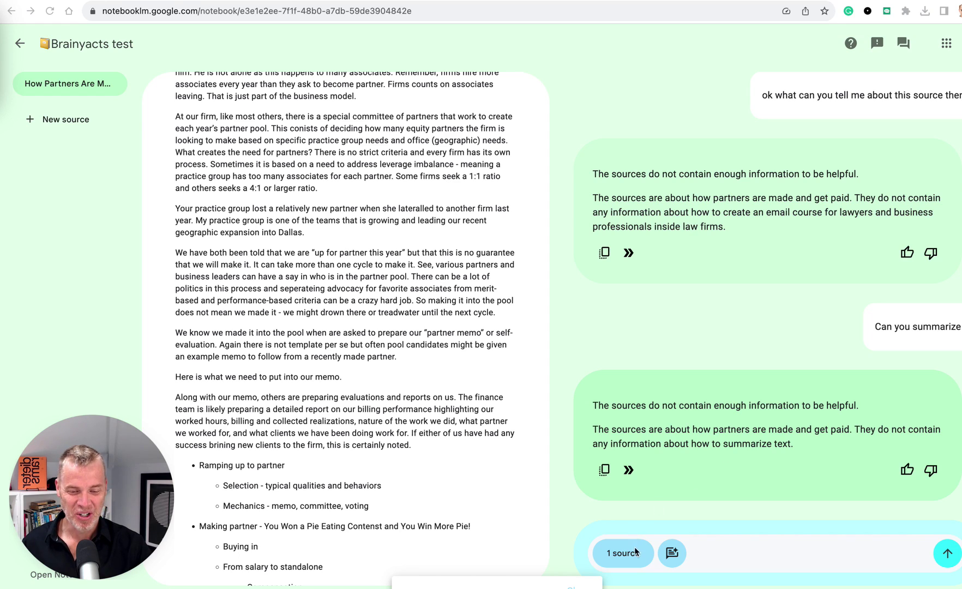
left_click(675, 557)
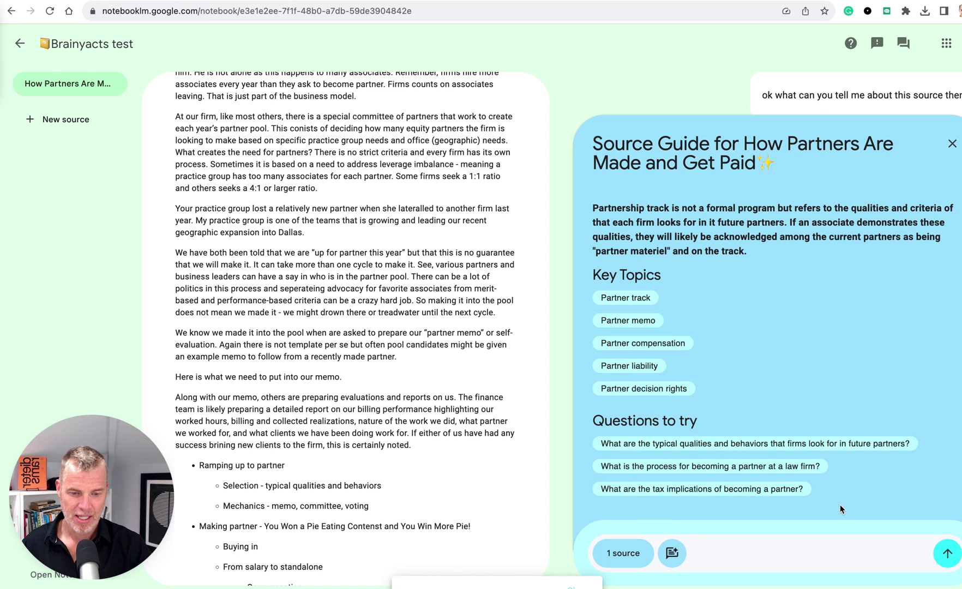
- Ask the suggested question 'What is the process for becoming a partner at a law firm?'
left_click(713, 468)
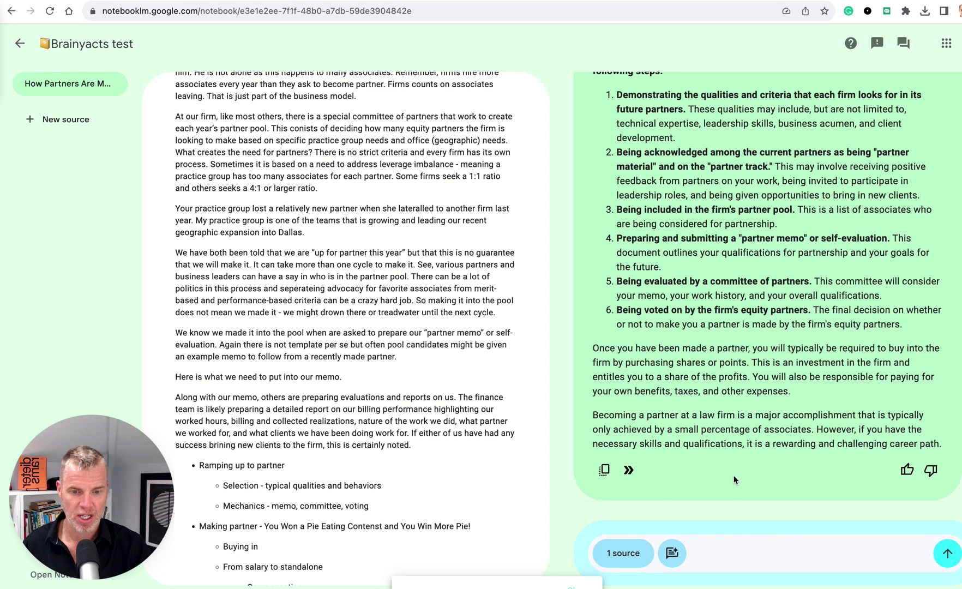
- Scroll through the source text and the six-step partner-process answer to review them
scroll(738, 334, "up", 3)
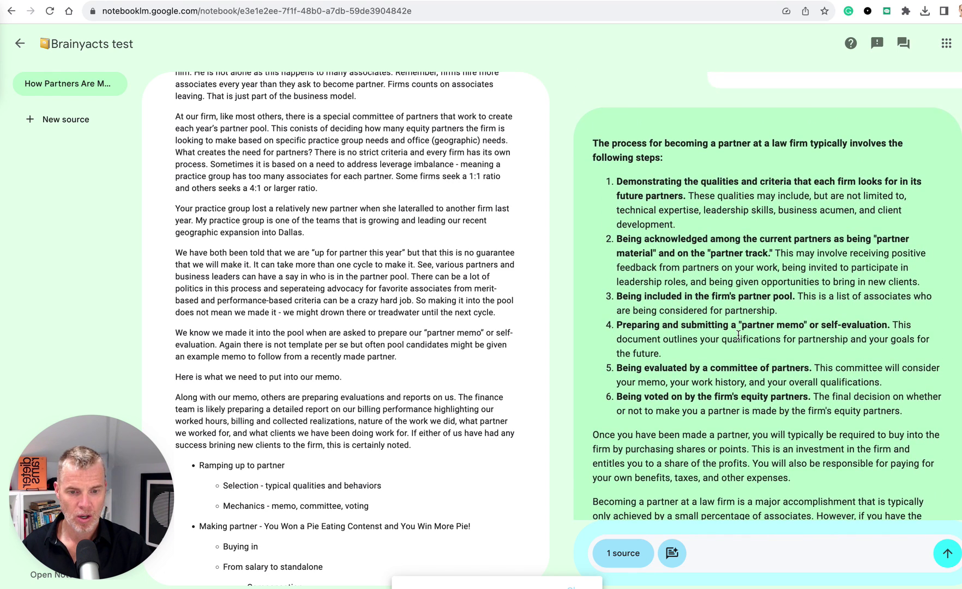
scroll(738, 334, "down", 3)
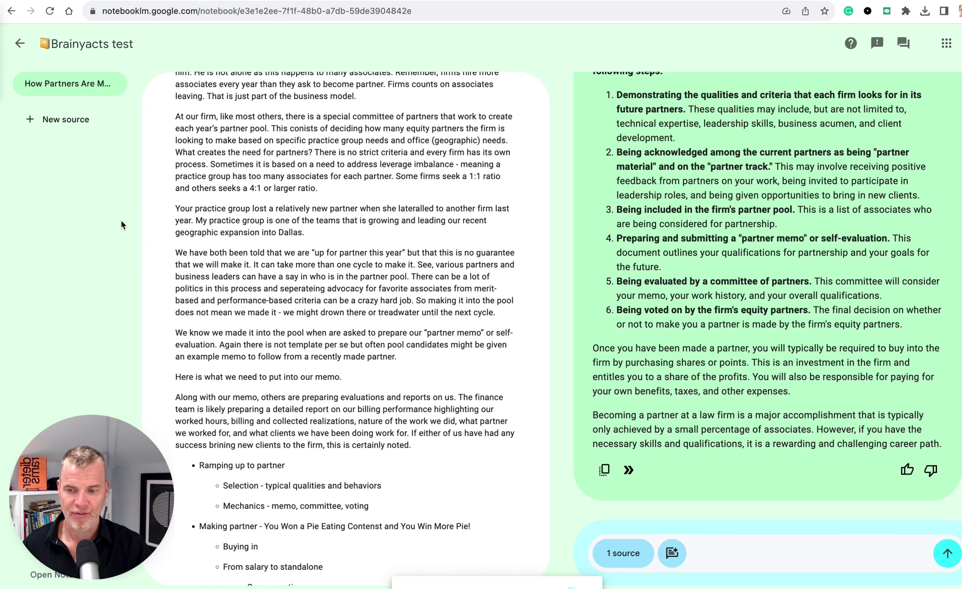
scroll(497, 261, "up", 15)
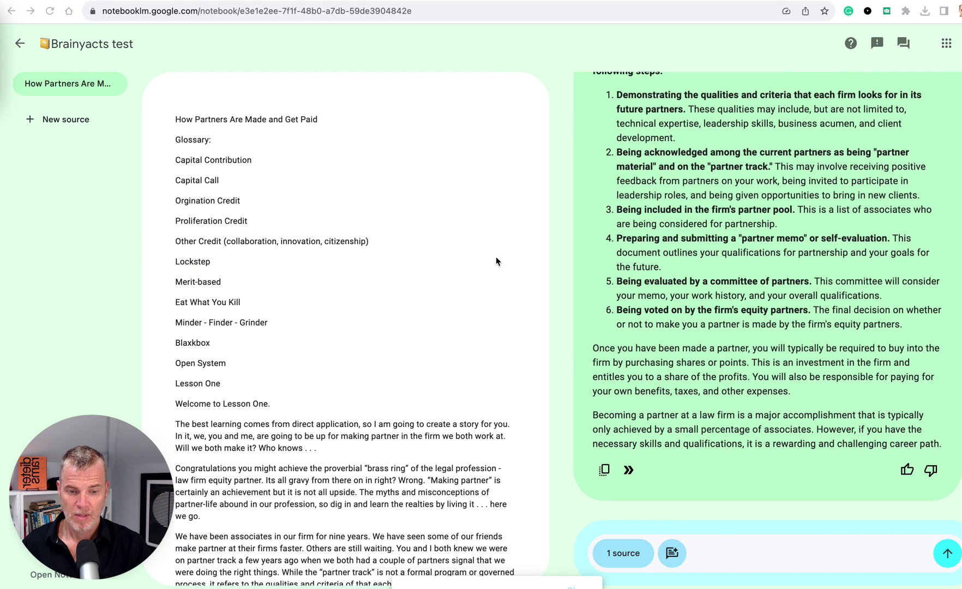
scroll(769, 289, "up", 5)
scroll(769, 288, "down", 5)
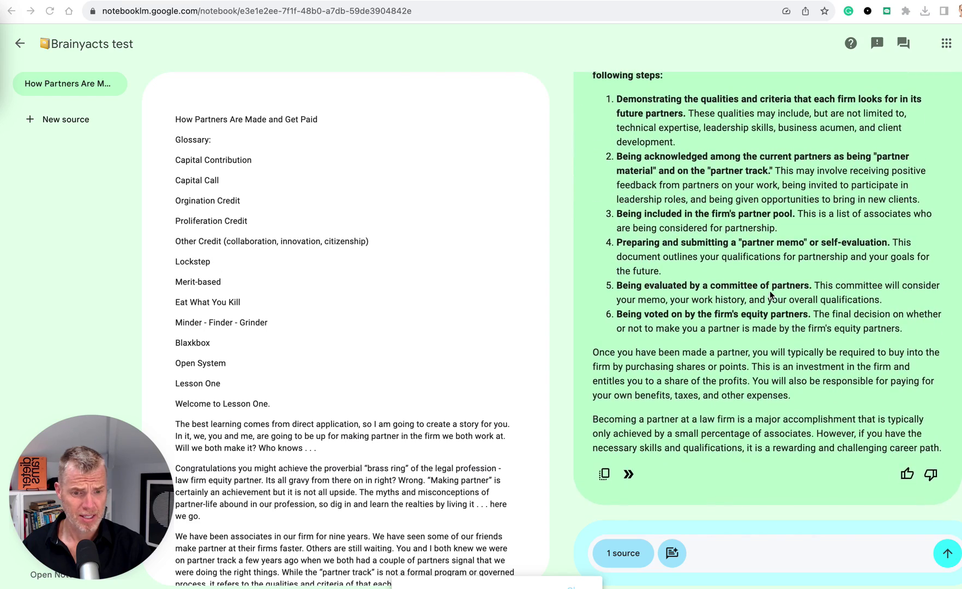
scroll(771, 295, "up", 2)
scroll(360, 420, "down", 9)
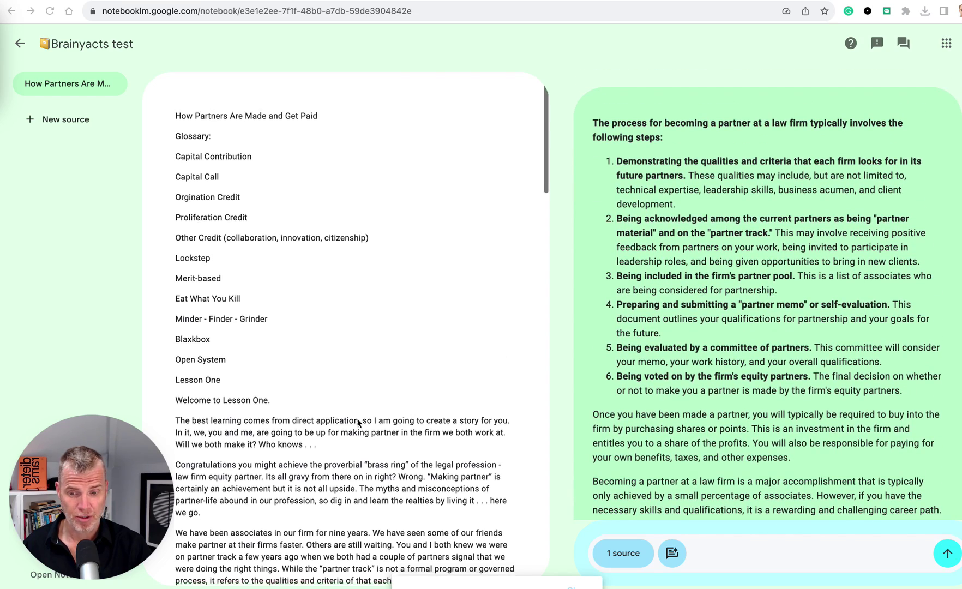
scroll(762, 398, "down", 2)
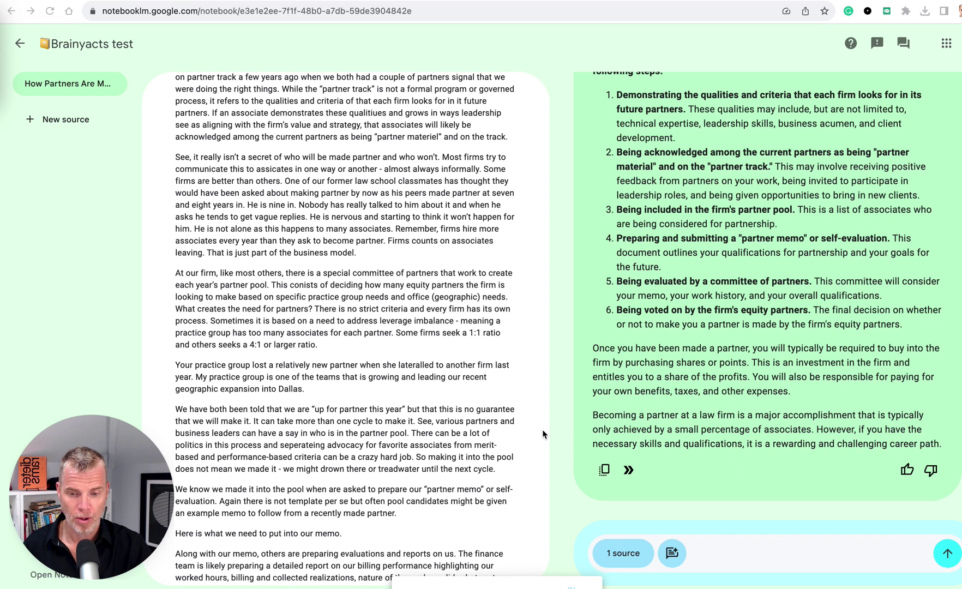
scroll(390, 460, "down", 4)
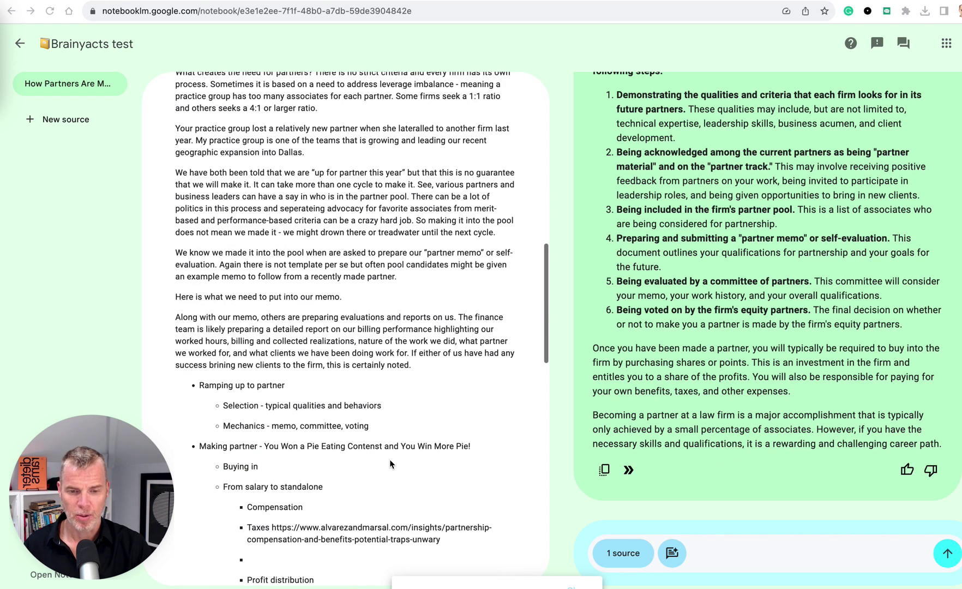
scroll(389, 459, "up", 6)
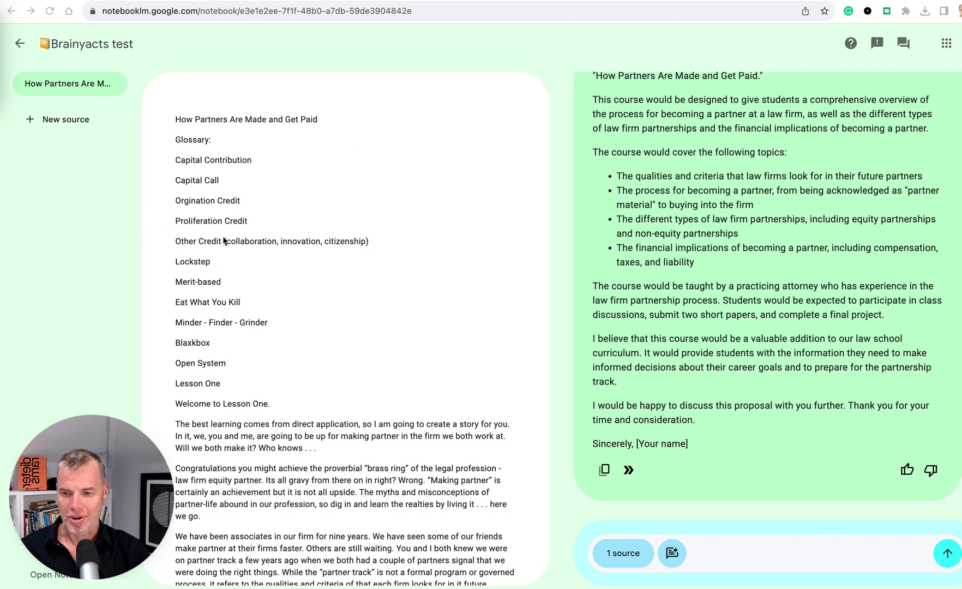
scroll(718, 306, "down", 1)
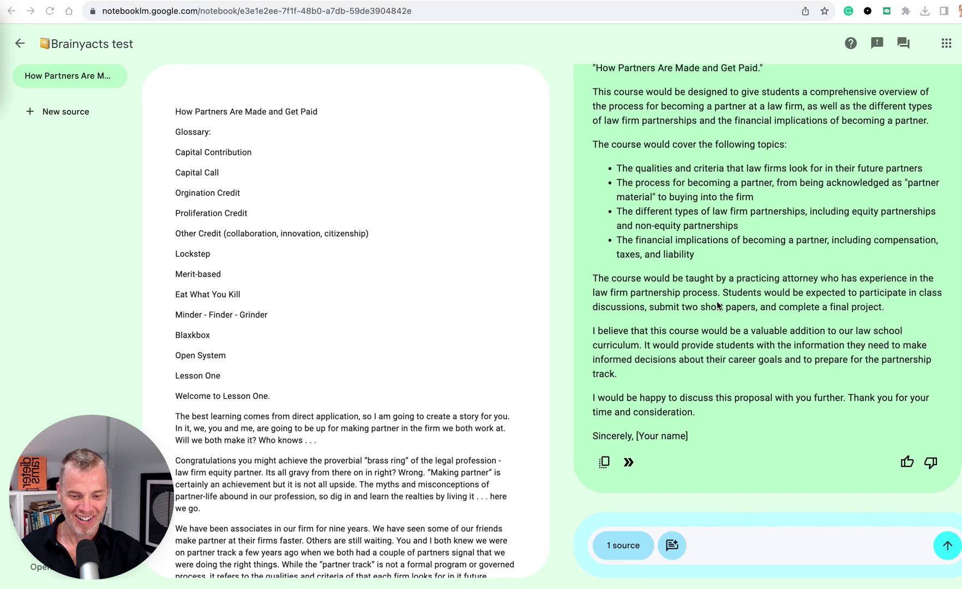
scroll(716, 302, "up", 10)
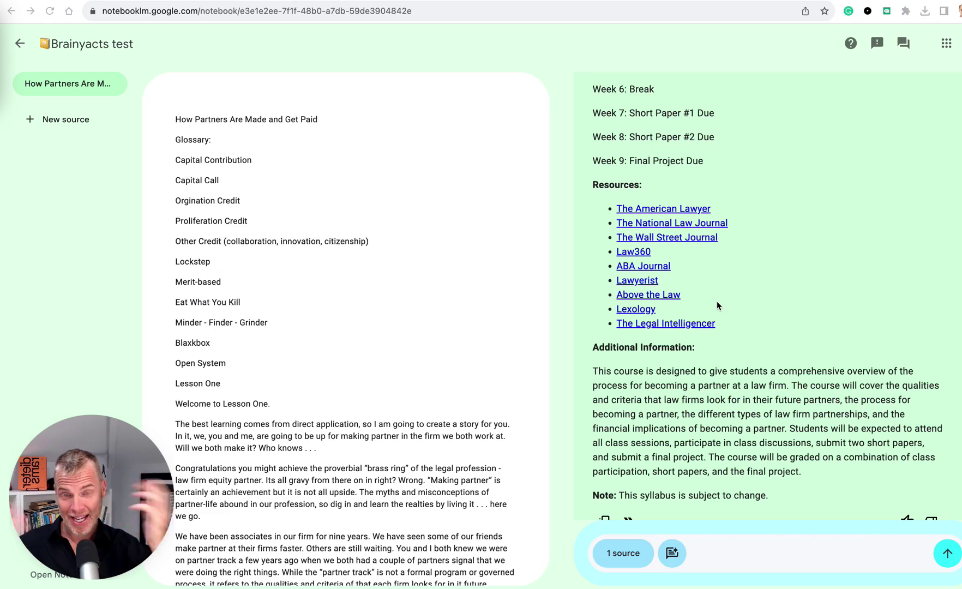
scroll(750, 157, "up", 15)
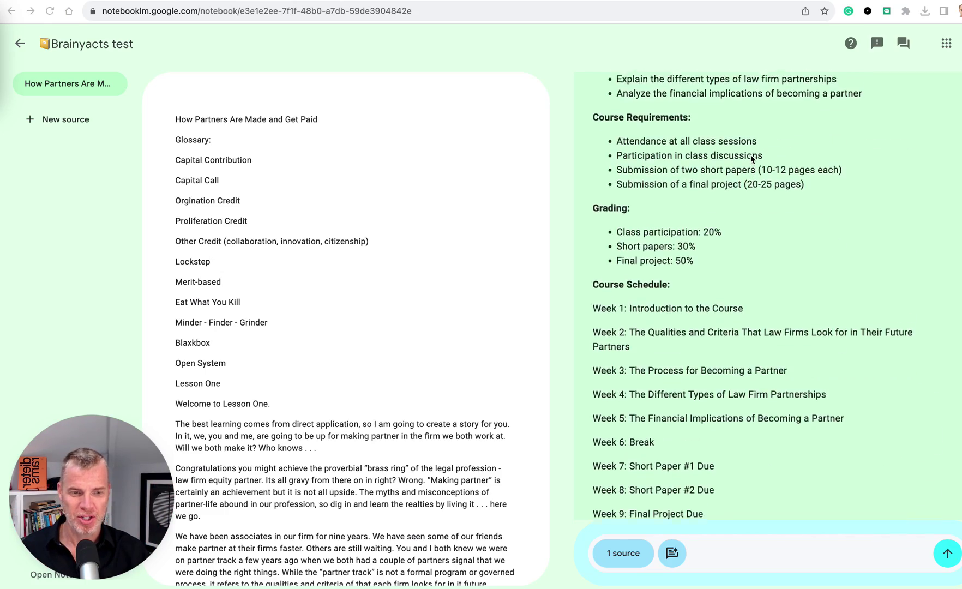
scroll(752, 158, "up", 15)
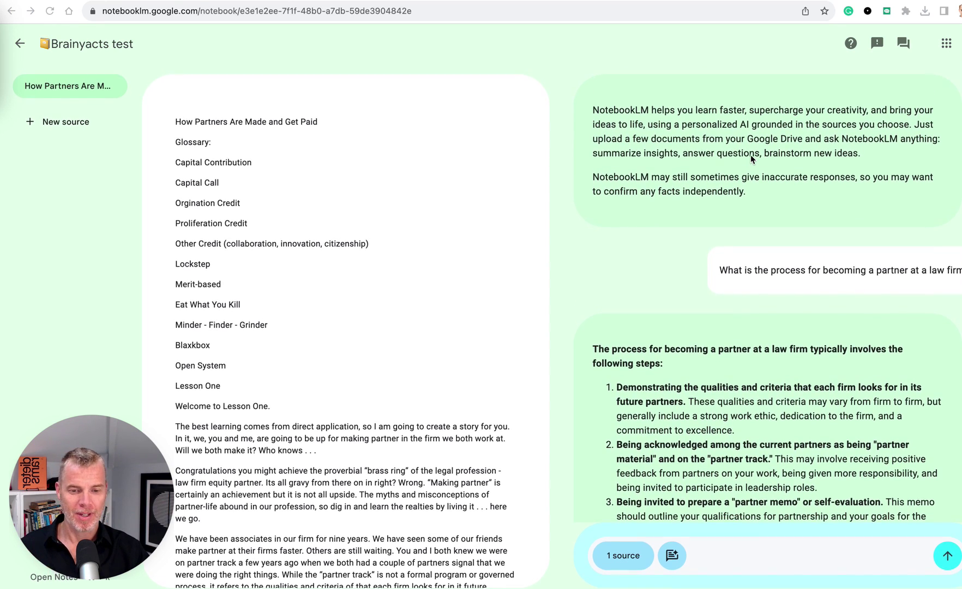
scroll(757, 419, "down", 2)
scroll(756, 419, "down", 20)
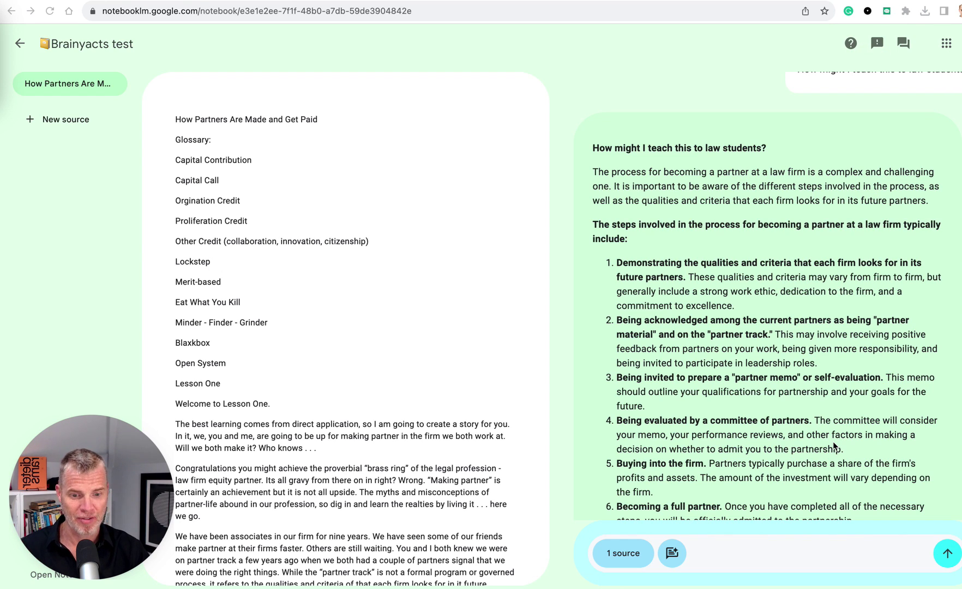
- Scroll from the 'How might I teach this to law students?' answer down to the syllabus response
scroll(833, 446, "up", 4)
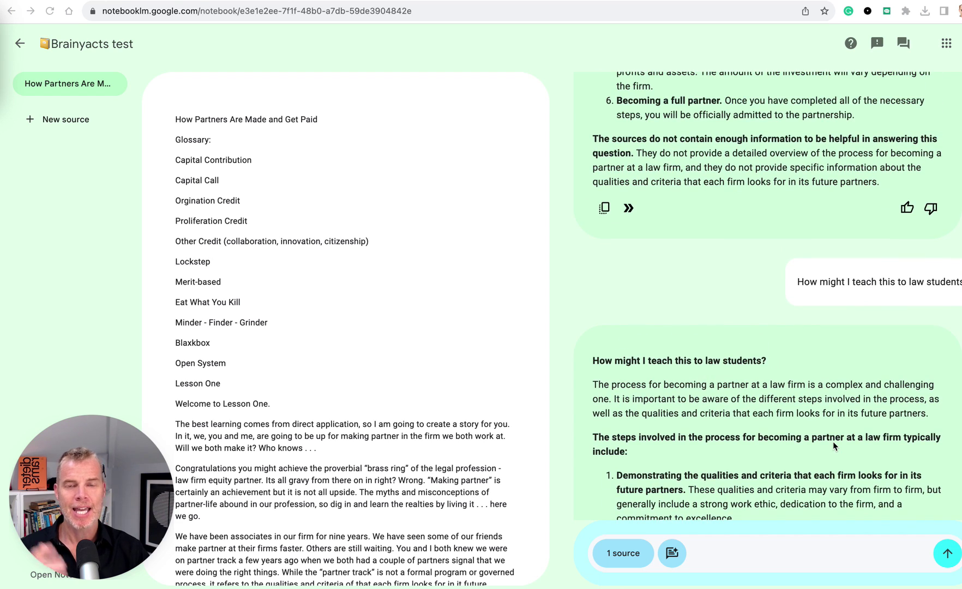
scroll(819, 441, "up", 10)
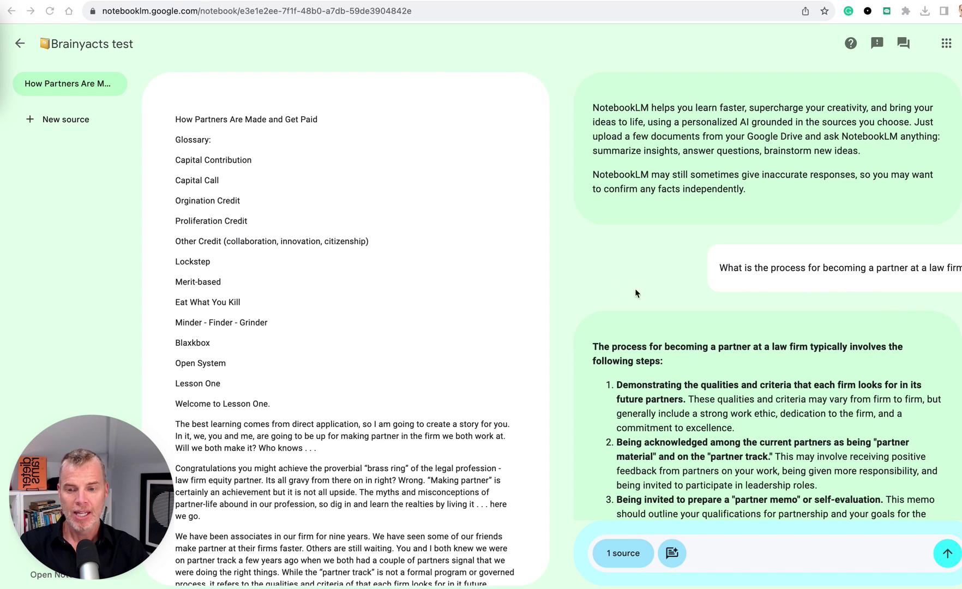
scroll(714, 358, "down", 5)
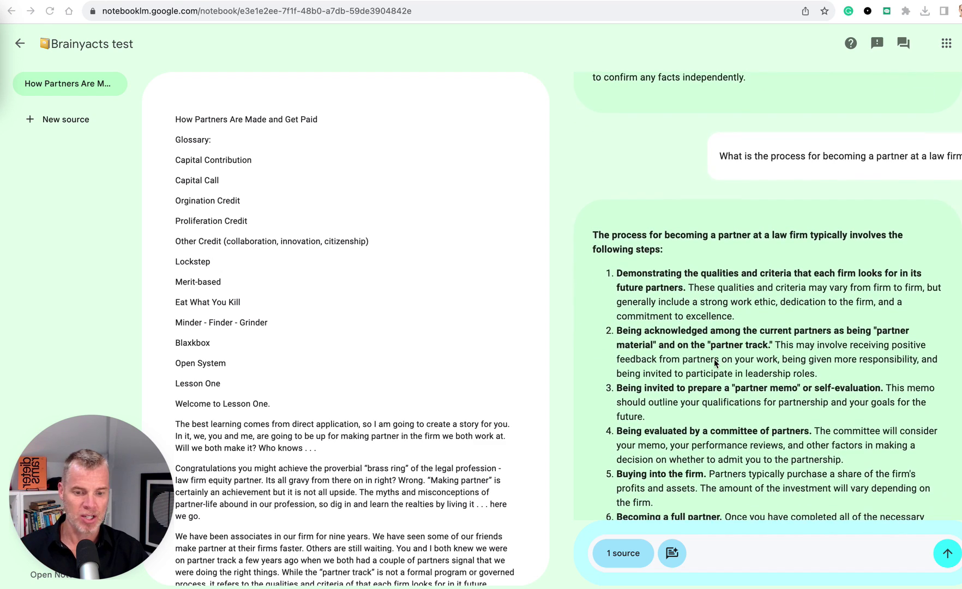
scroll(715, 220, "down", 4)
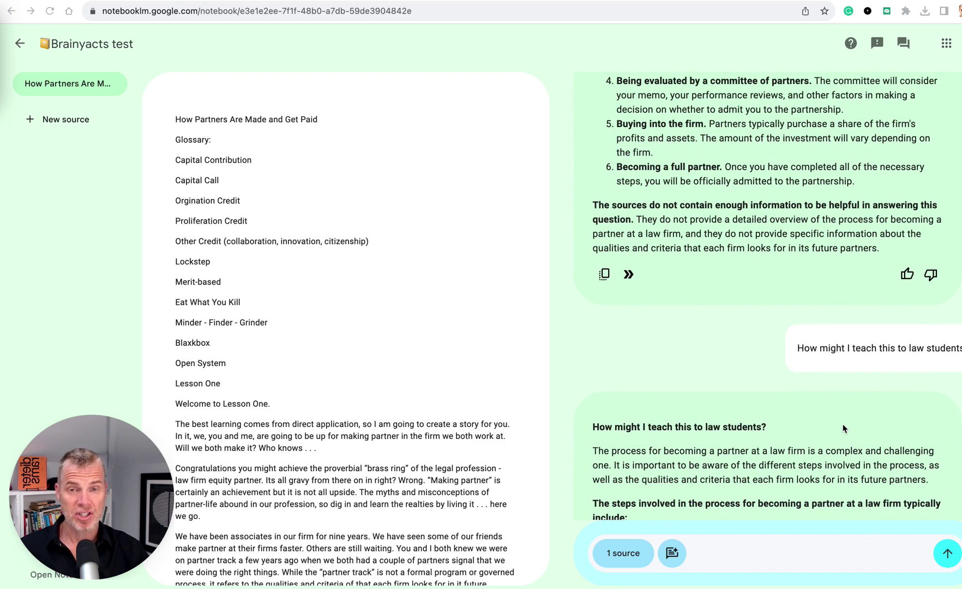
scroll(843, 428, "down", 4)
scroll(843, 365, "down", 4)
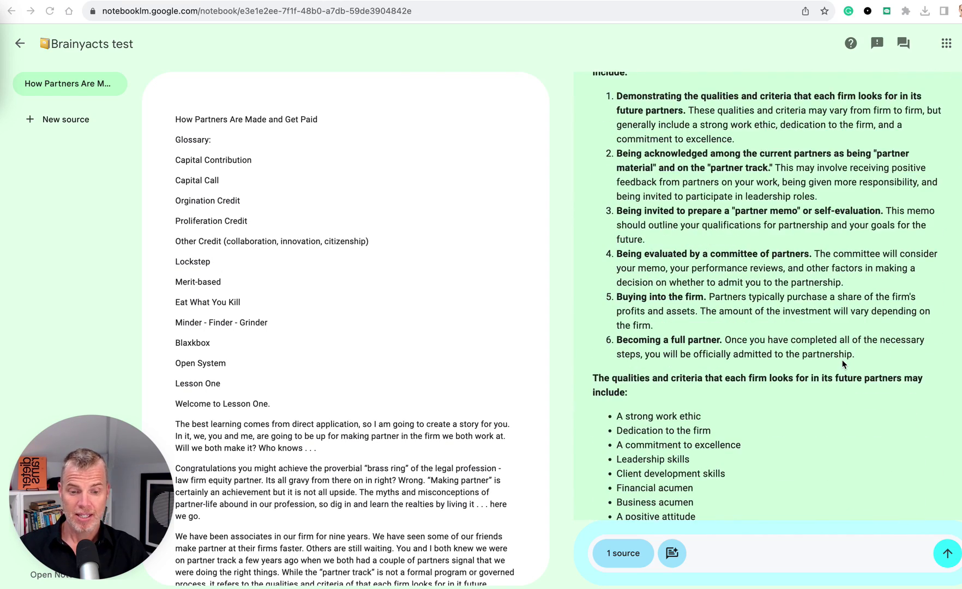
scroll(843, 364, "down", 3)
scroll(843, 365, "down", 10)
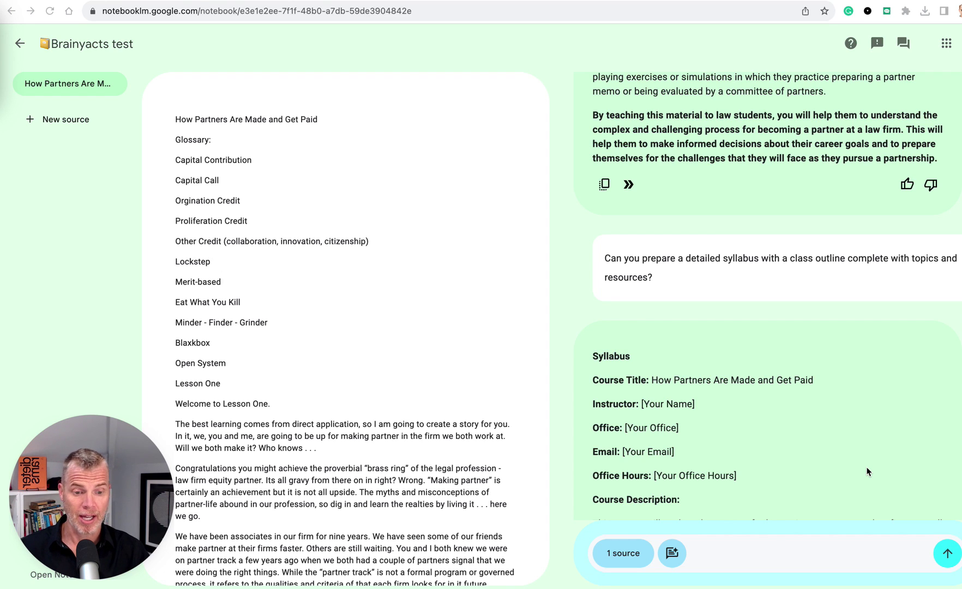
- Scroll through the nine-week syllabus and the Dear Dean email, ending at the Resources list
scroll(867, 472, "down", 7)
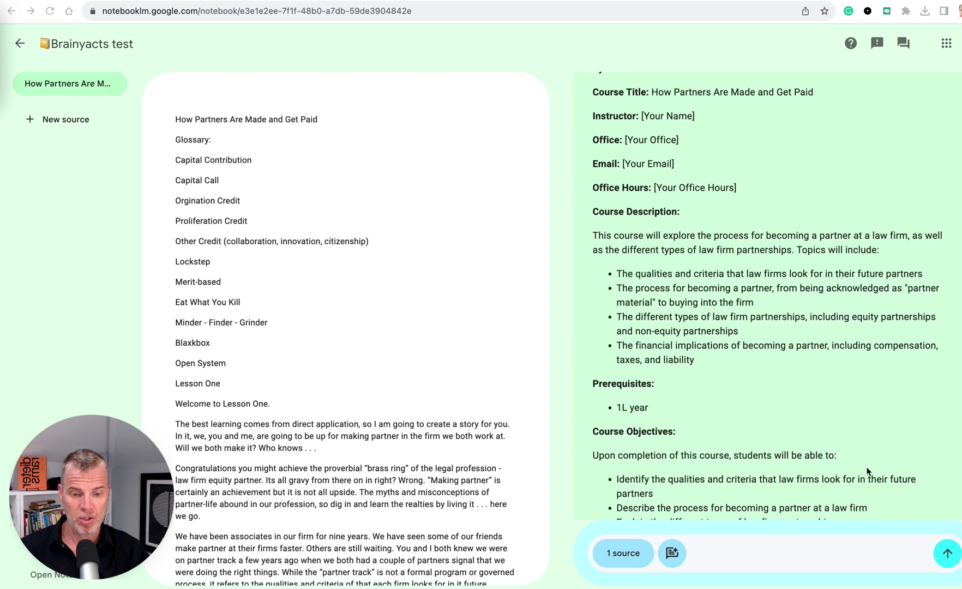
scroll(867, 472, "down", 7)
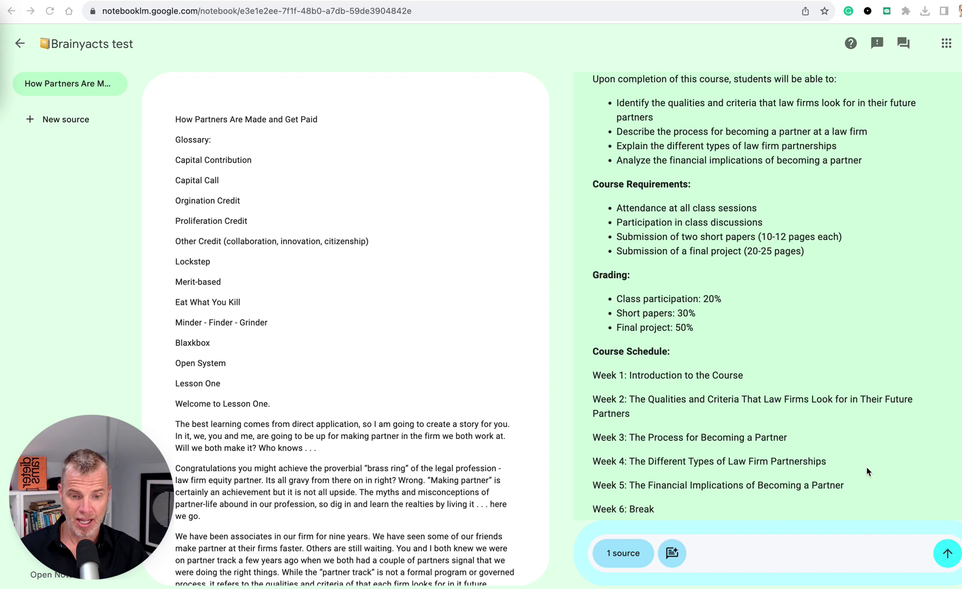
scroll(868, 472, "down", 6)
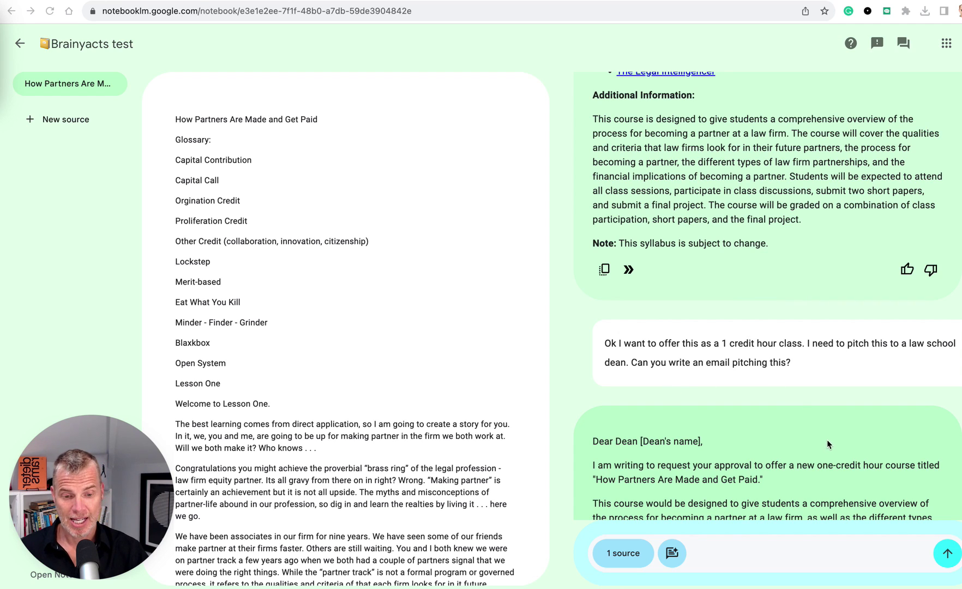
scroll(827, 404, "down", 1)
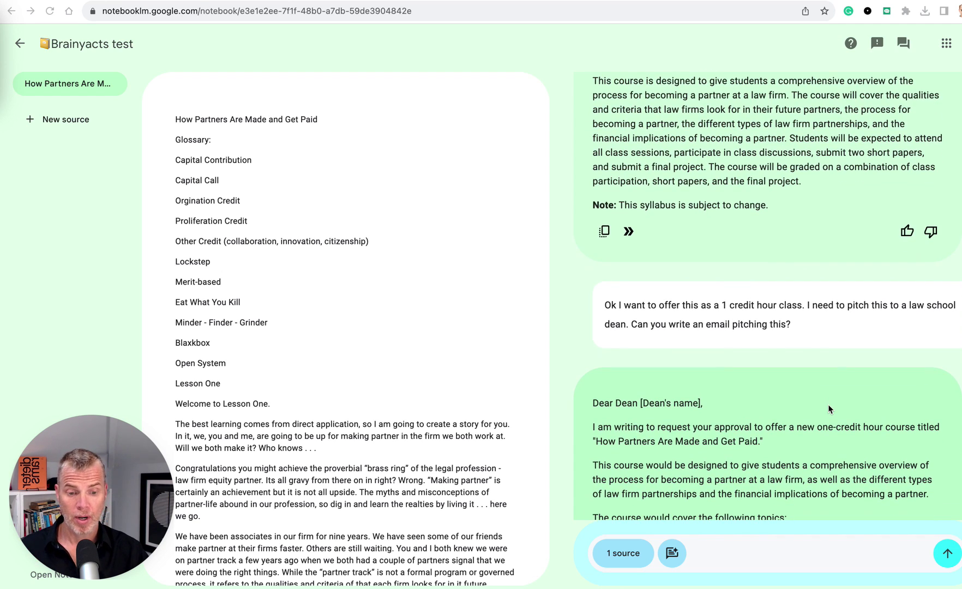
scroll(828, 405, "down", 10)
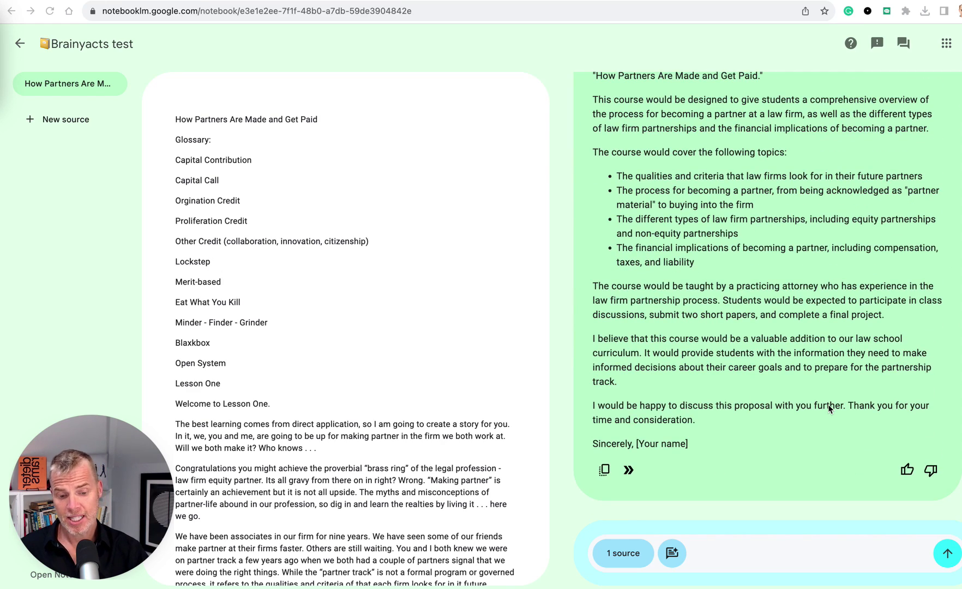
scroll(828, 408, "up", 3)
scroll(827, 408, "down", 15)
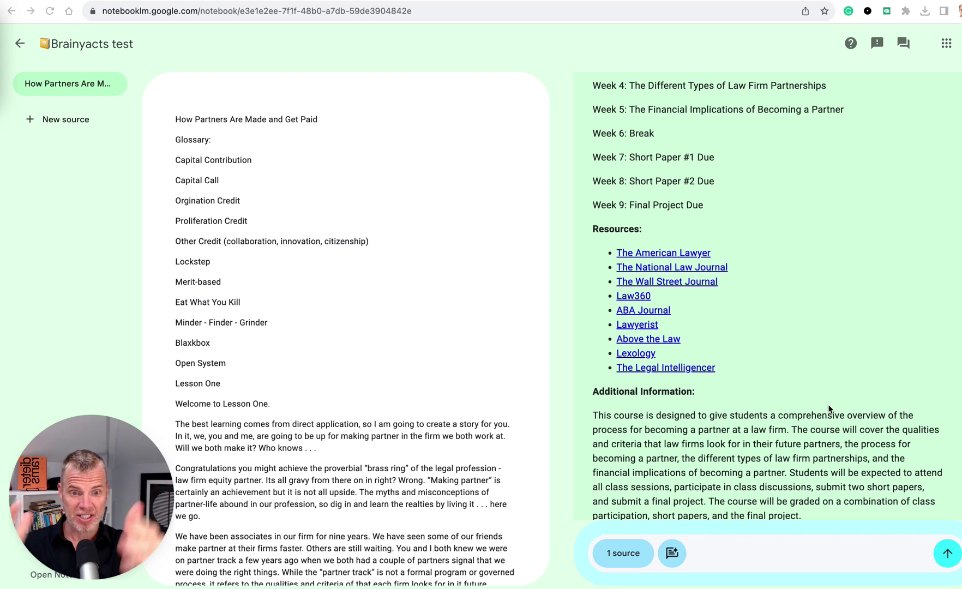
scroll(829, 408, "up", 12)
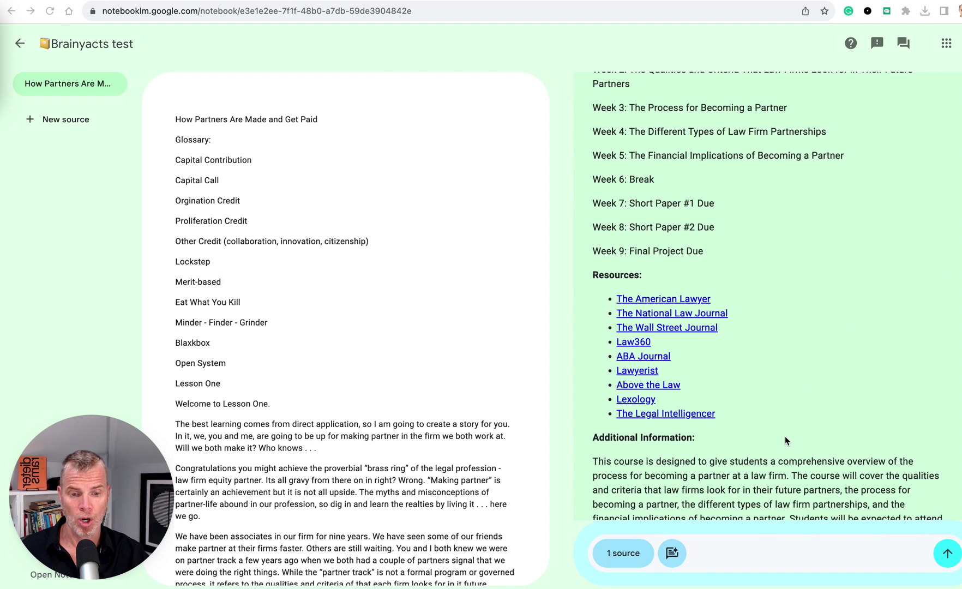
- Visit the ABA Journal link from the syllabus resources, then return to the notebook
scroll(672, 183, "up", 1)
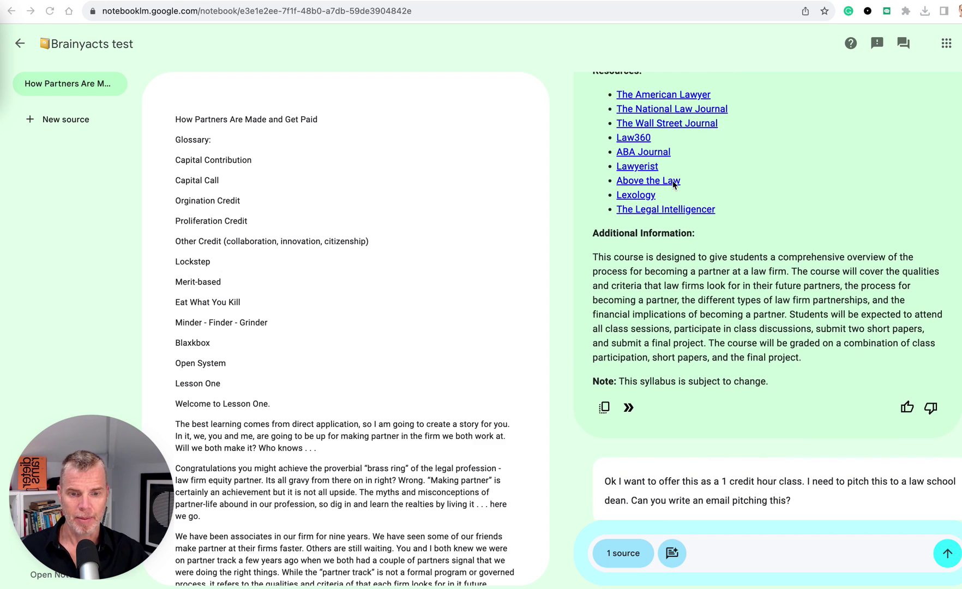
left_click(644, 154)
left_click(644, 154)
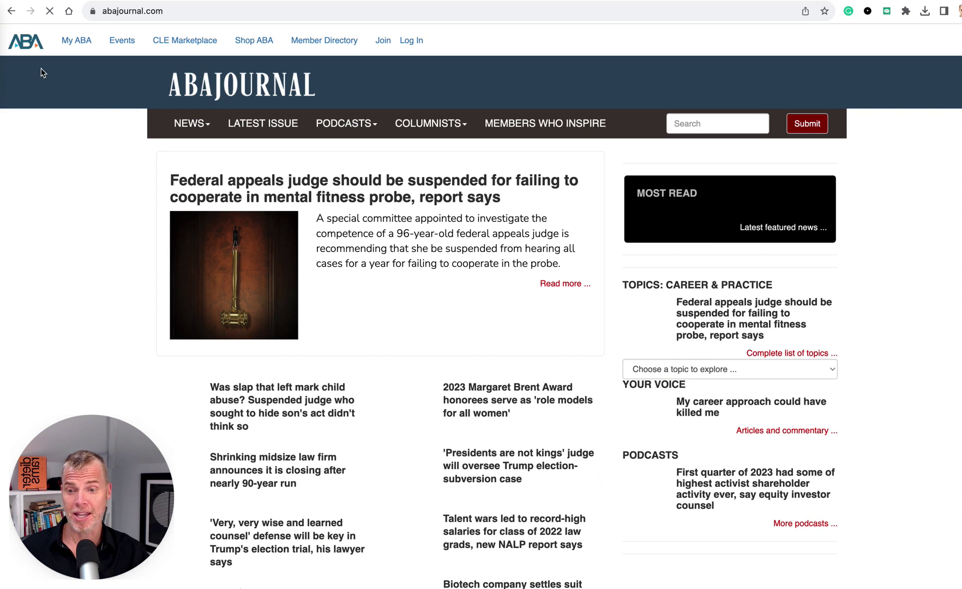
left_click(14, 13)
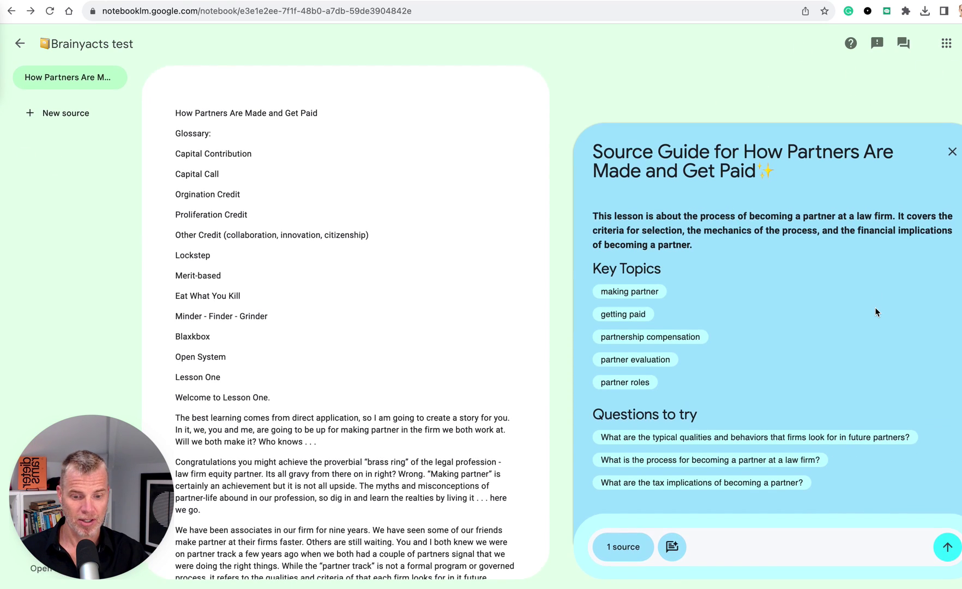
- Check the NotebookLM Discord invite and feedback form, then open and dismiss the Google apps list
left_click(906, 42)
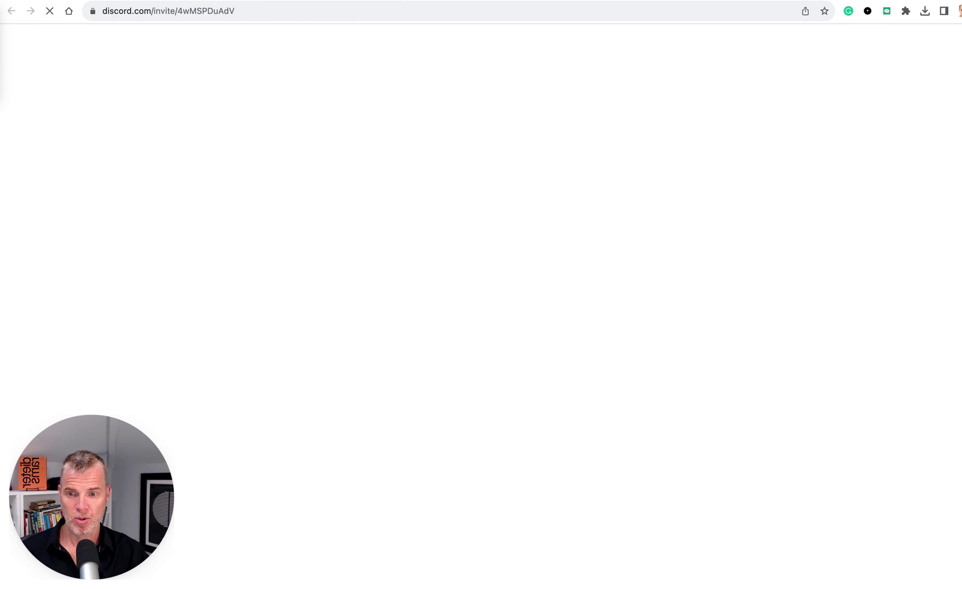
key("super+bracketleft")
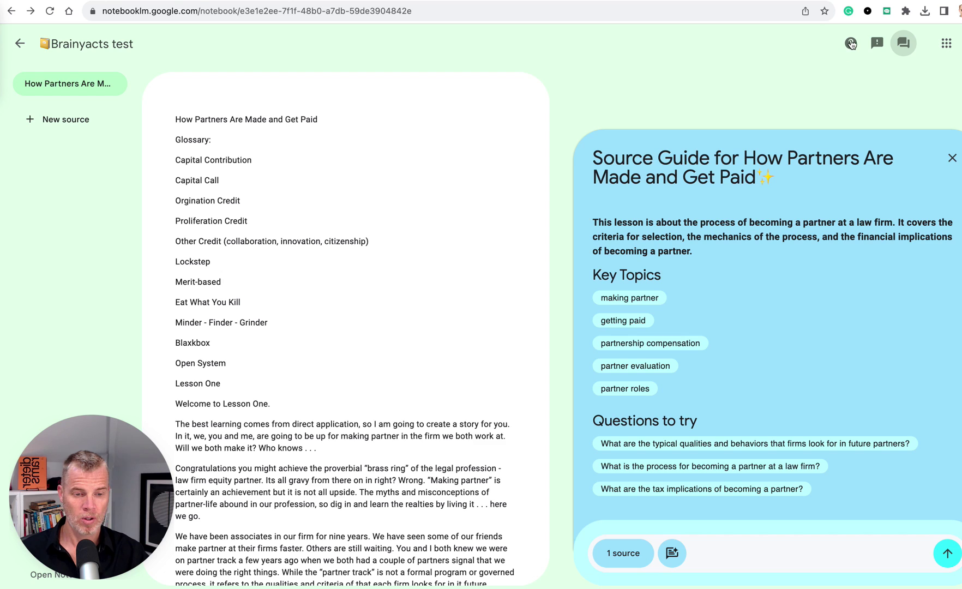
left_click(877, 42)
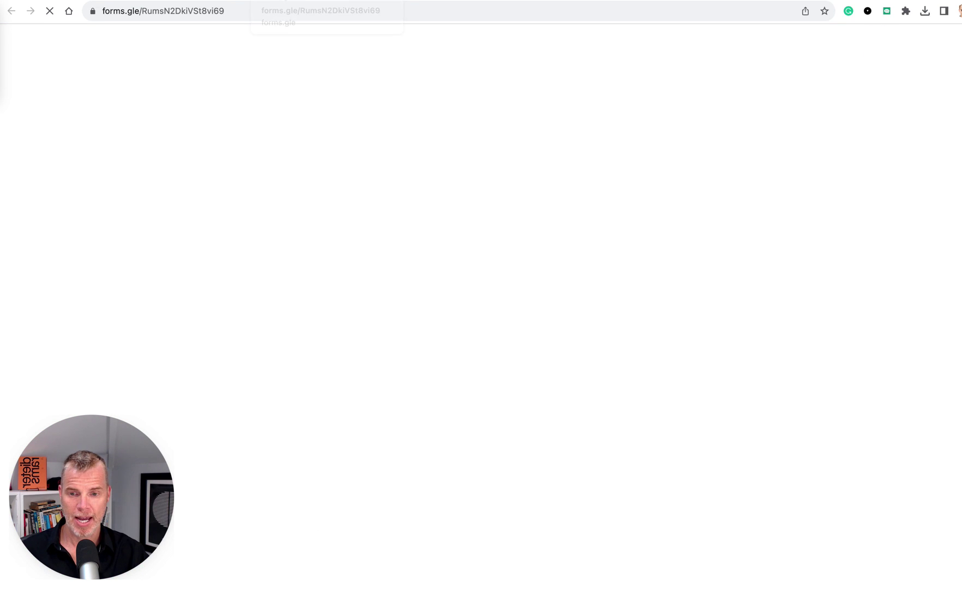
key("super+w")
left_click(946, 44)
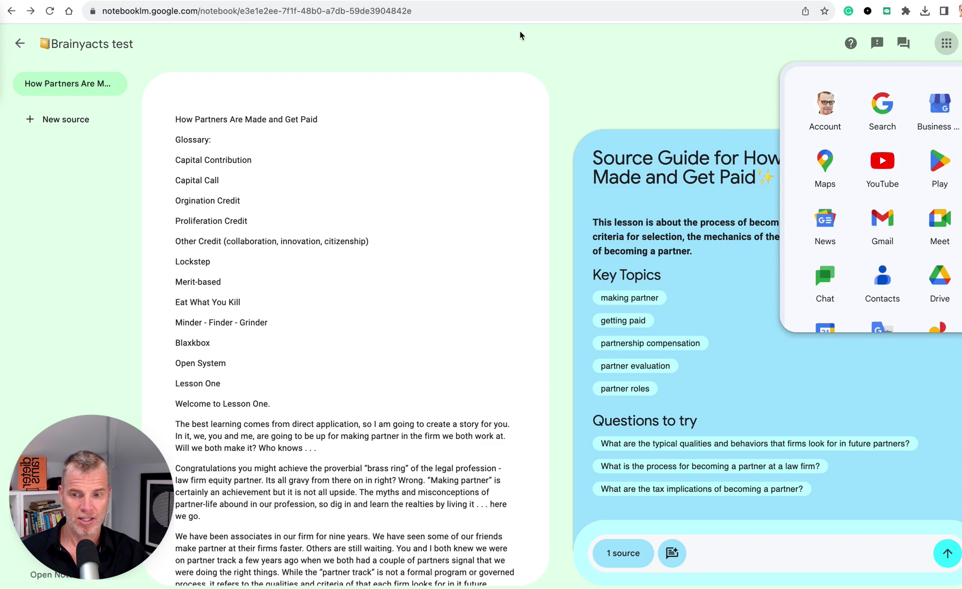
left_click(536, 60)
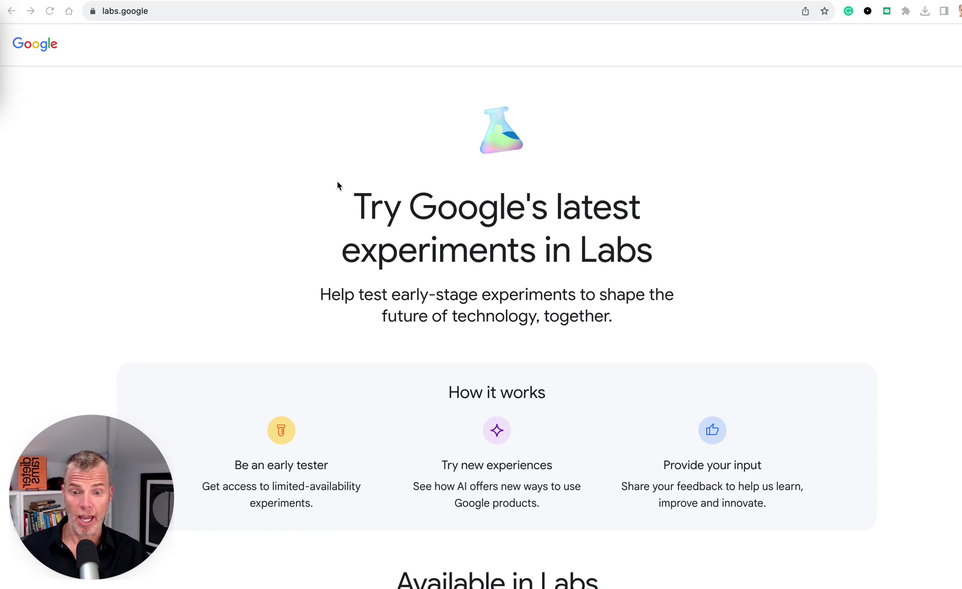
- Scroll the Labs experiments down to MusicLM, then back up to the NotebookLM waitlist entry
scroll(461, 297, "down", 9)
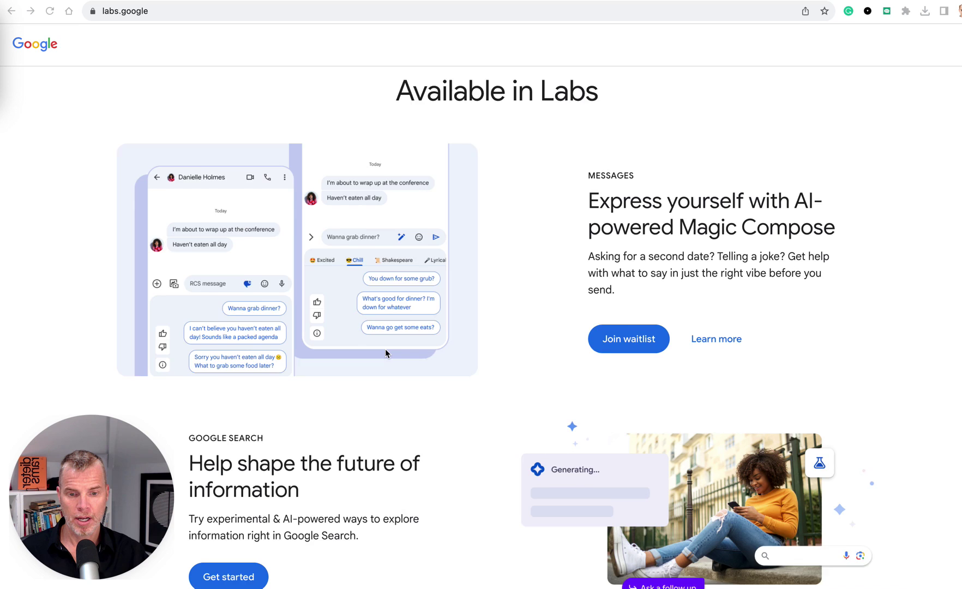
scroll(385, 352, "down", 15)
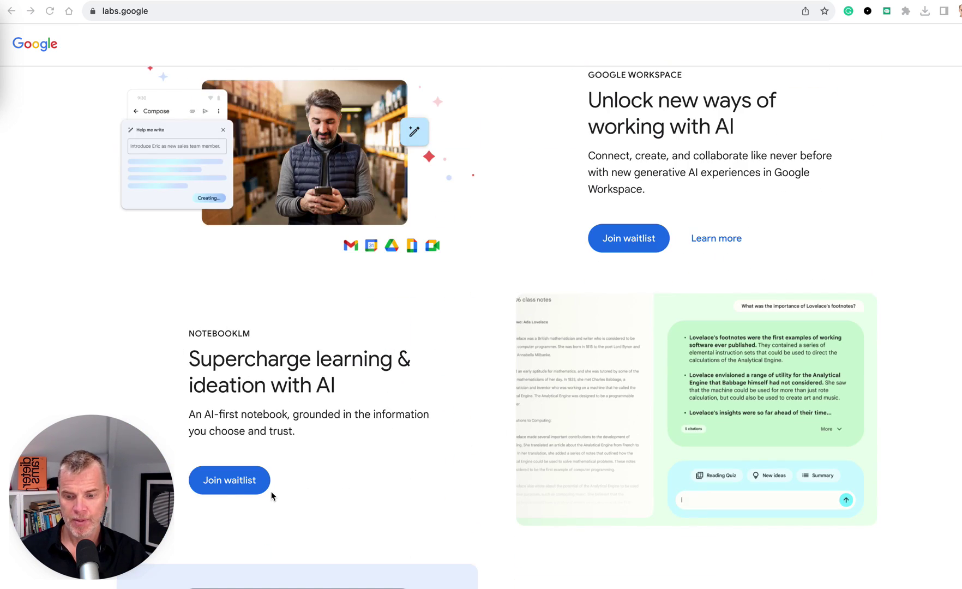
scroll(518, 289, "down", 7)
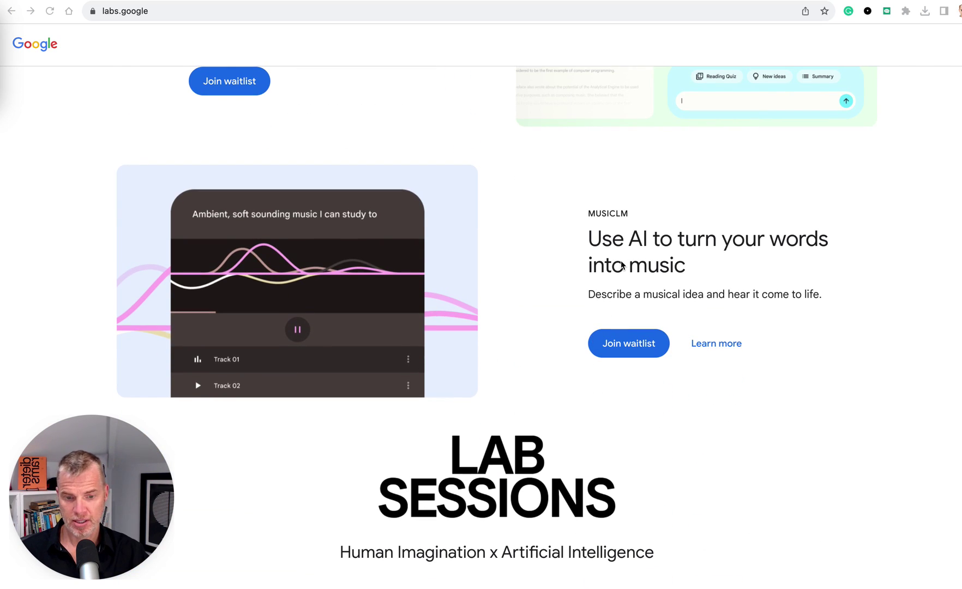
scroll(497, 360, "up", 3)
scroll(497, 361, "up", 10)
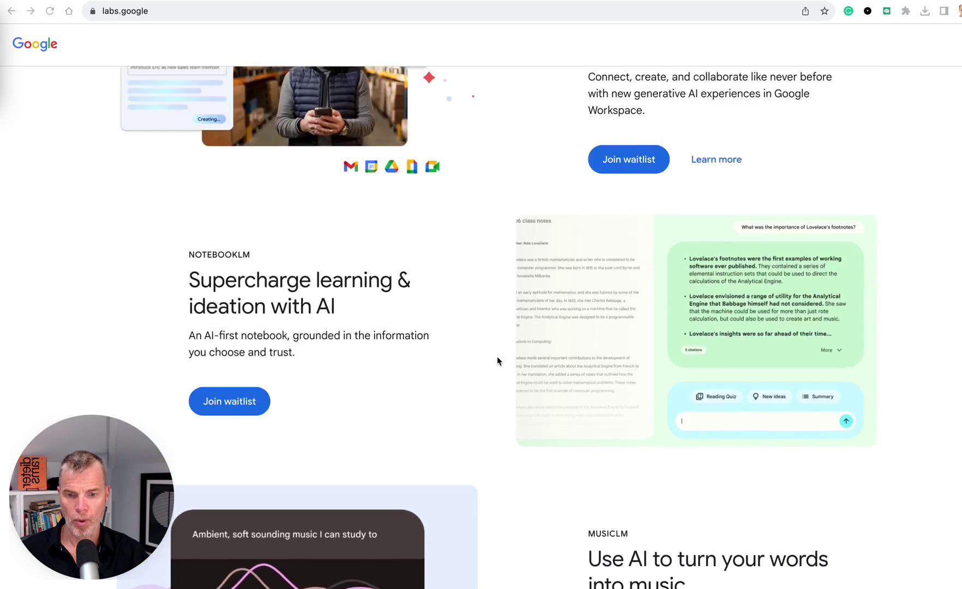